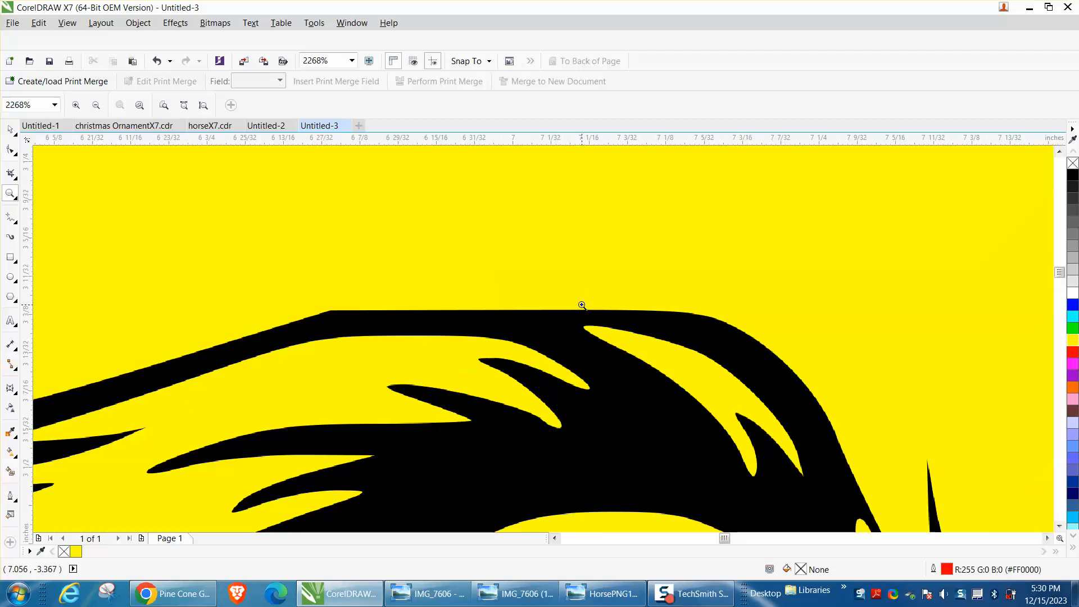
Trace the small horse bitmap on the yellow rectangle as a Clipart outline, reducing the oversized bitmap and keeping the default trace settings
left_click_drag(296, 297, 375, 346)
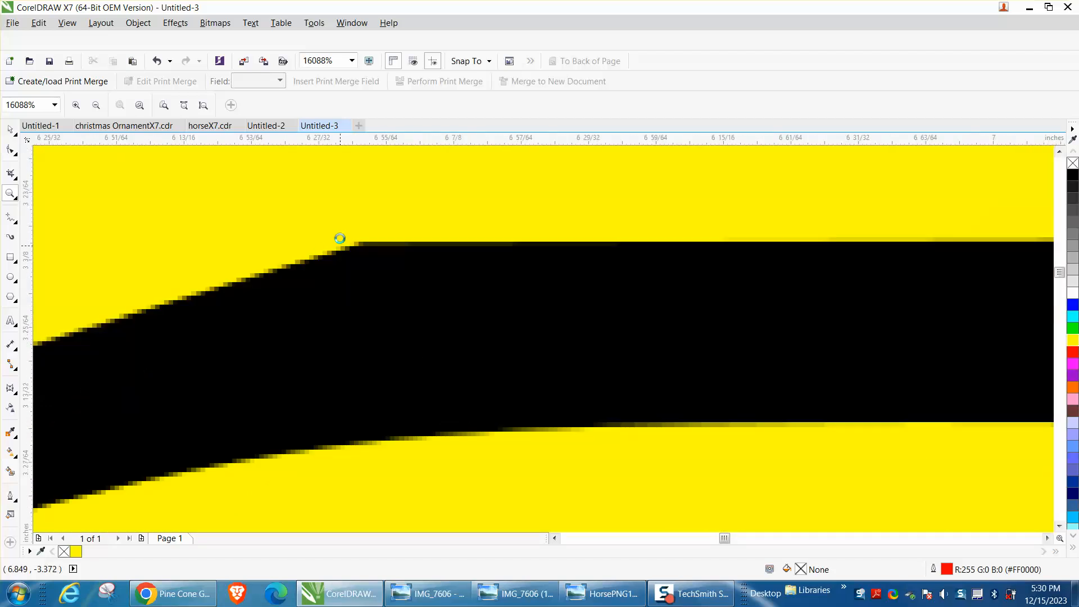
scroll(340, 238, "down", 6)
left_click(10, 129)
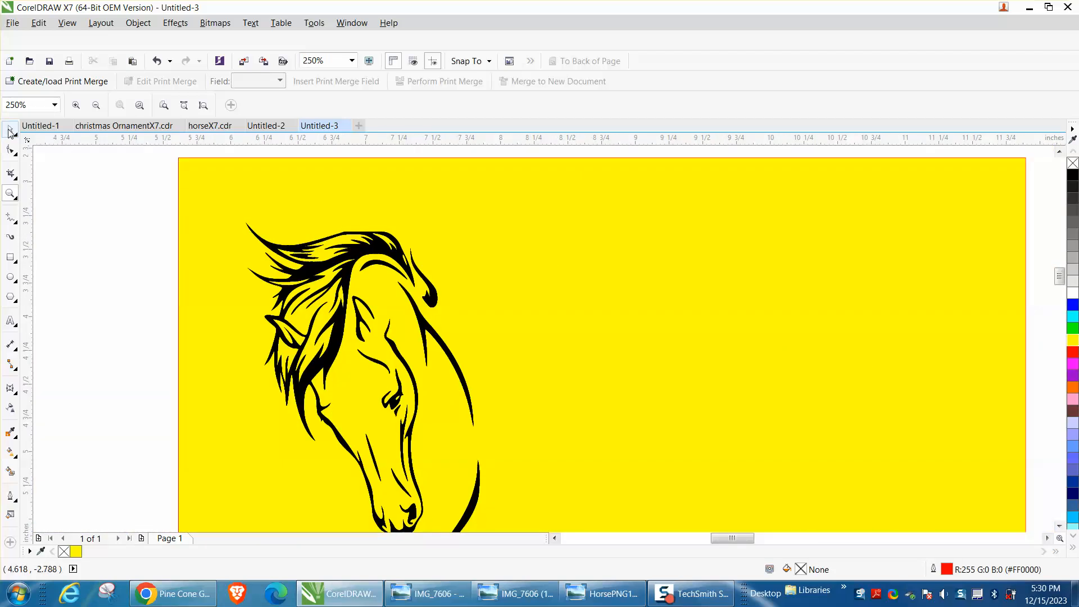
left_click(368, 247)
scroll(368, 247, "down", 2)
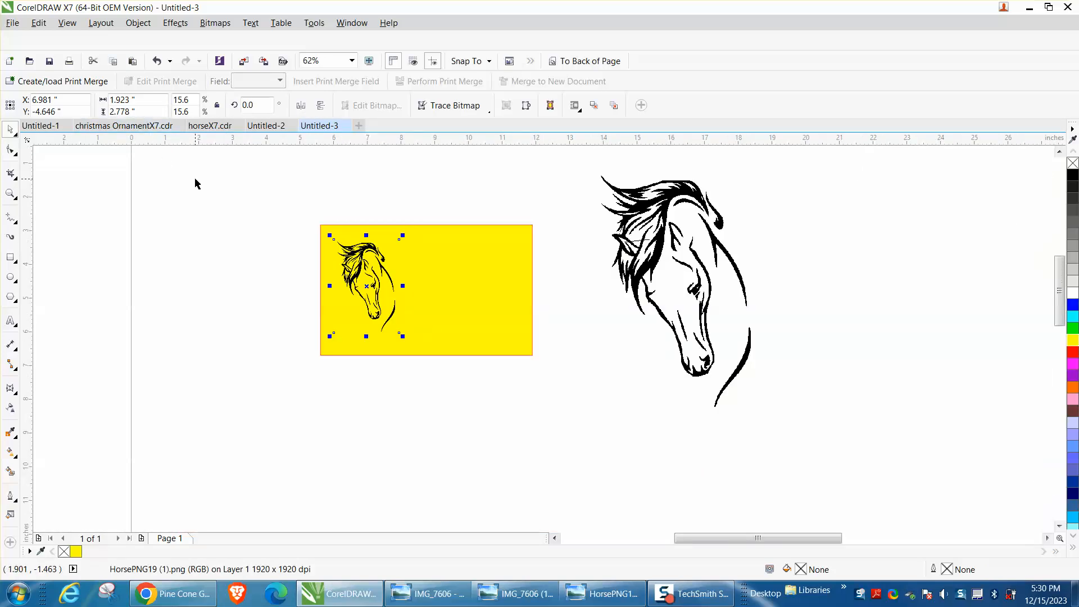
left_click(490, 113)
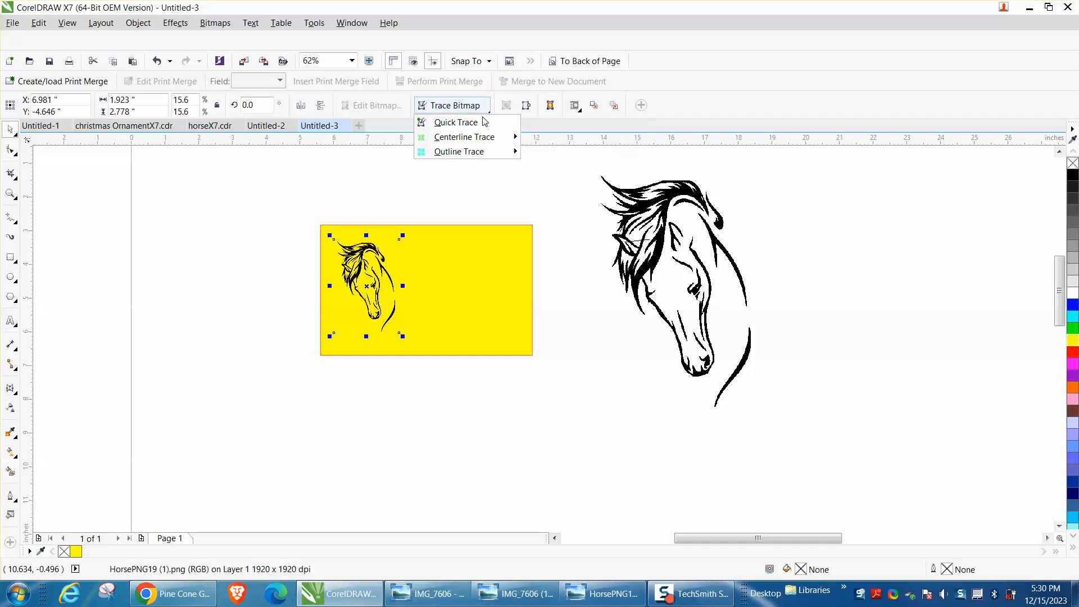
mouse_move(467, 158)
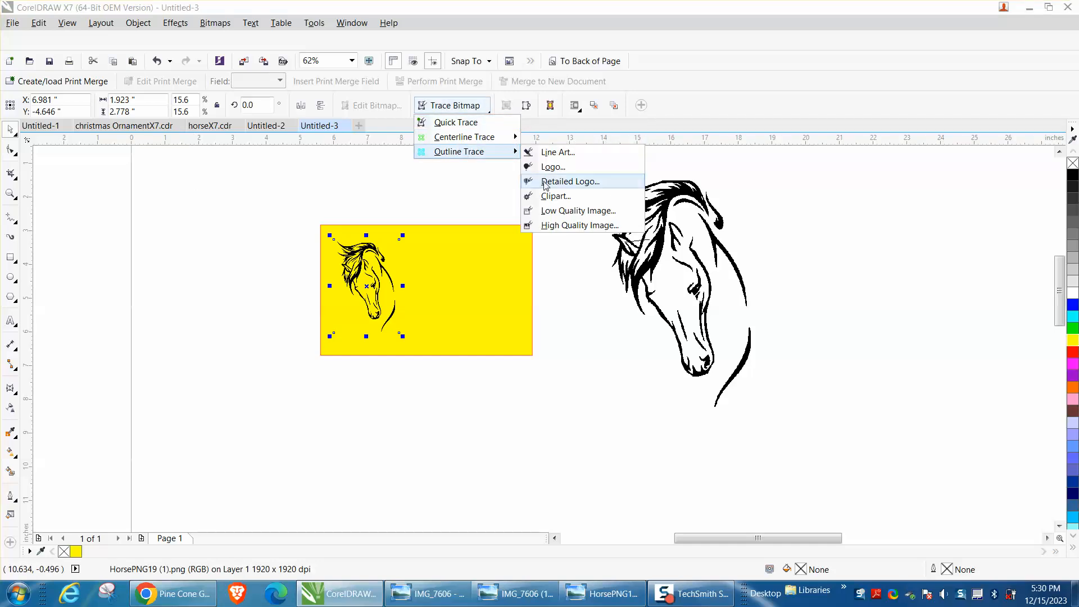
left_click(551, 196)
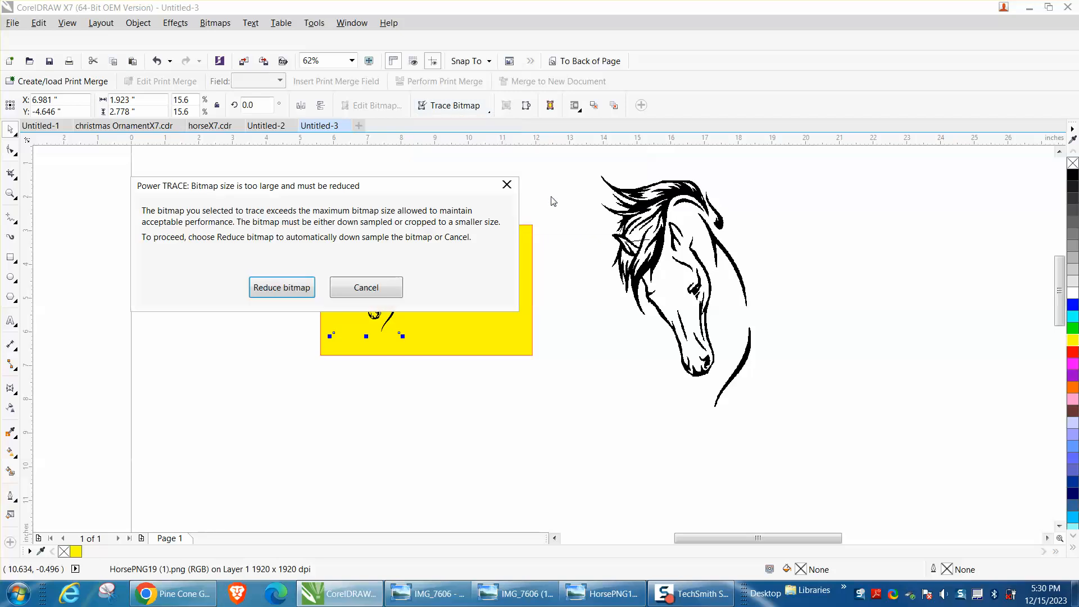
left_click(301, 291)
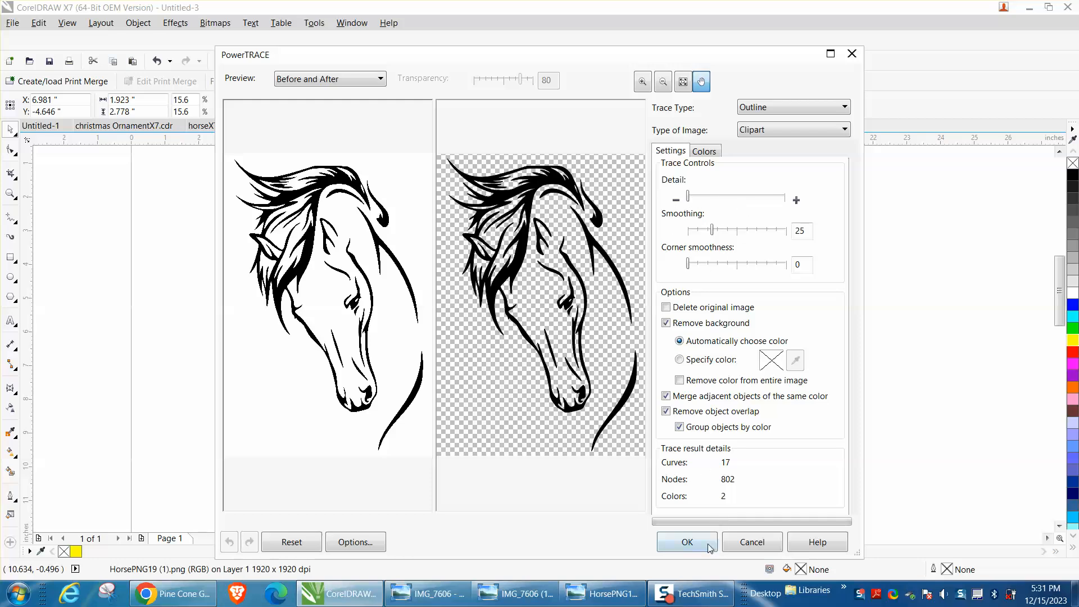
left_click(689, 542)
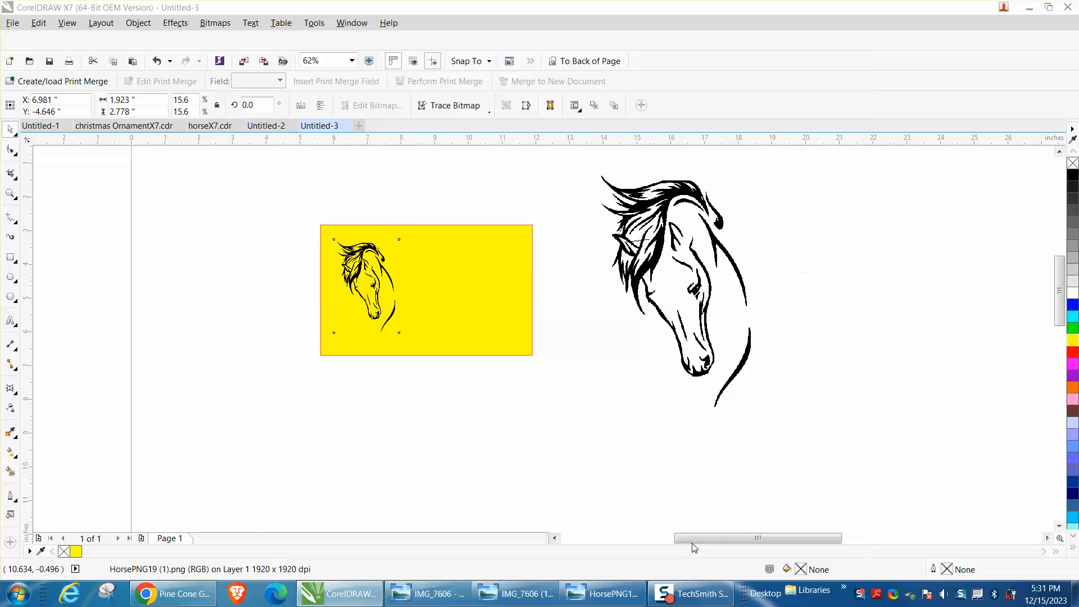
Move the traced horse off the original bitmap to about X 9.17 in on the yellow rectangle and inspect its edges
left_click_drag(366, 286, 439, 286)
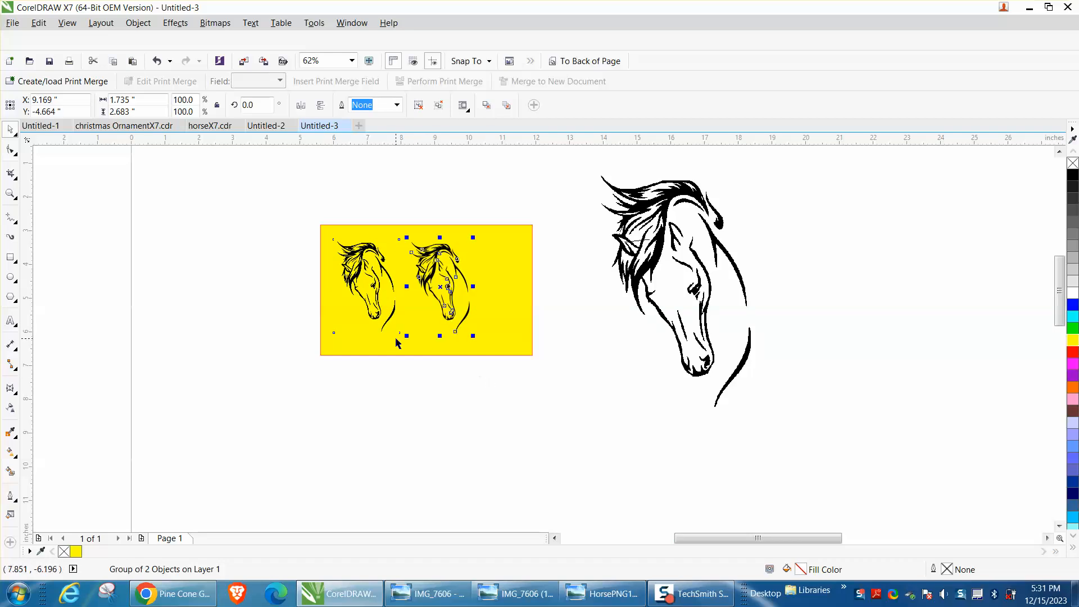
left_click(10, 193)
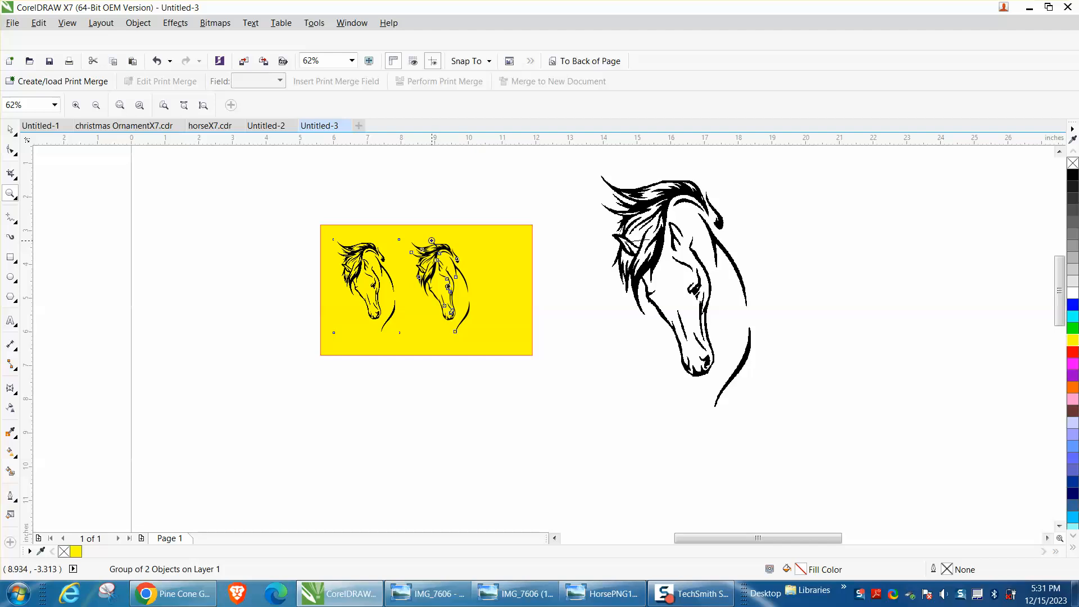
left_click_drag(437, 242, 470, 267)
scroll(447, 273, "down", 2)
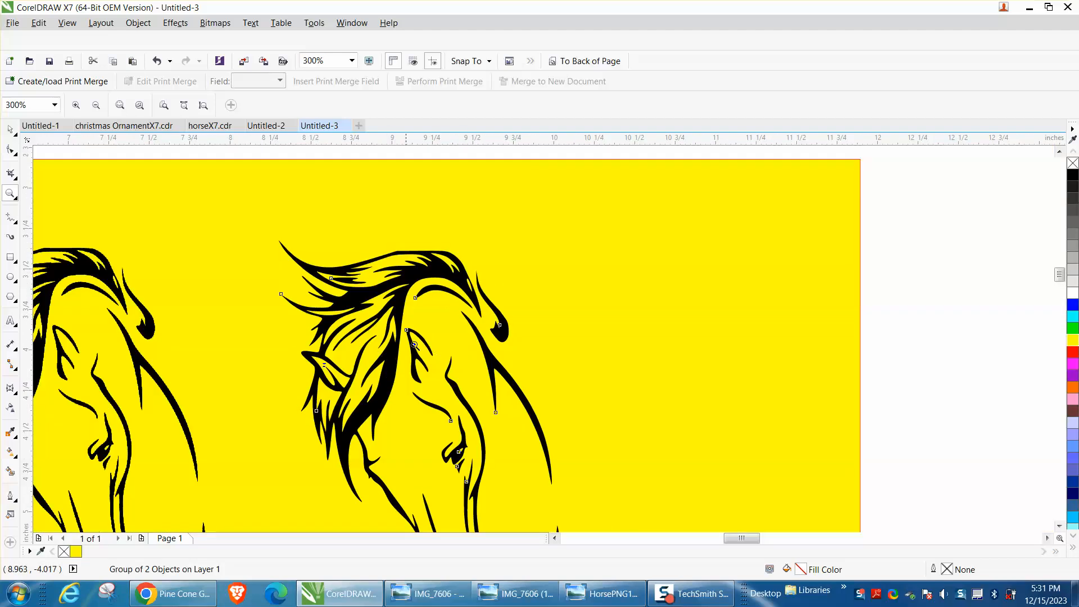
scroll(388, 387, "up", 3)
scroll(390, 388, "down", 2)
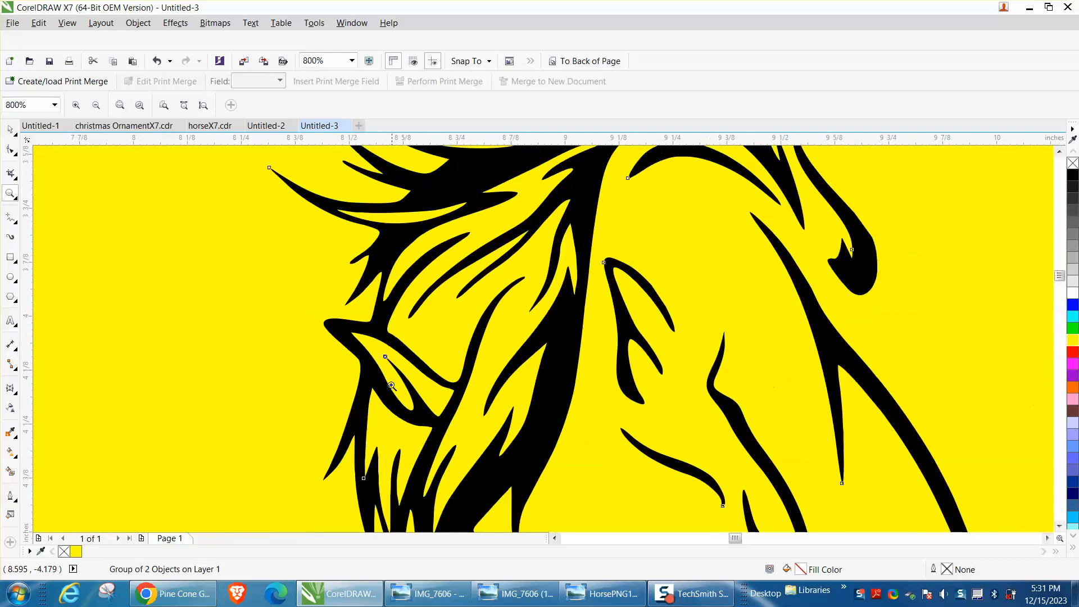
scroll(392, 379, "down", 3)
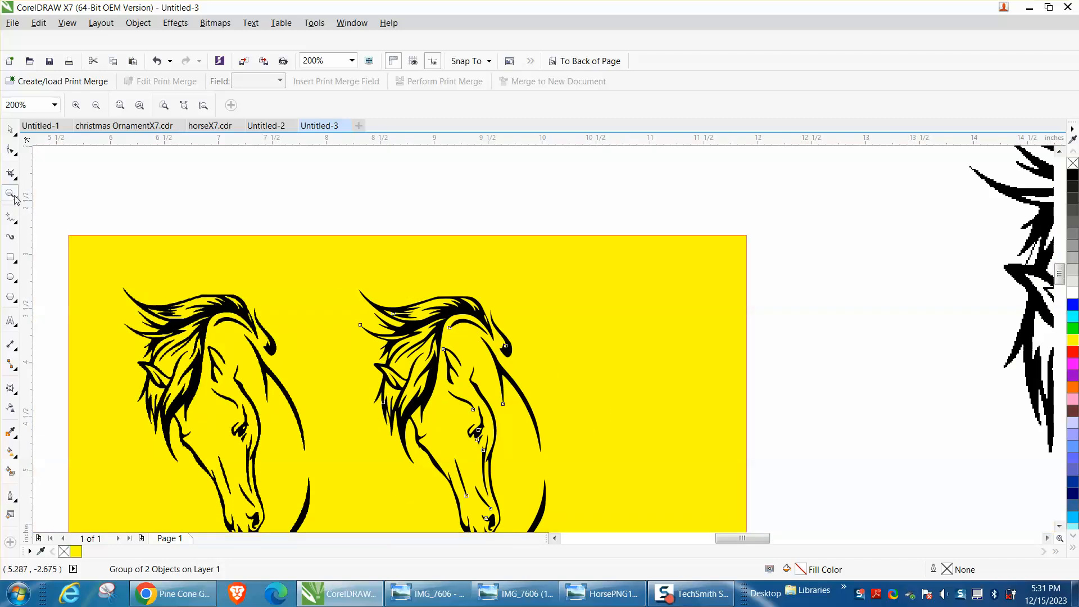
Ungroup the traced horse one level
left_click_drag(420, 304, 568, 356)
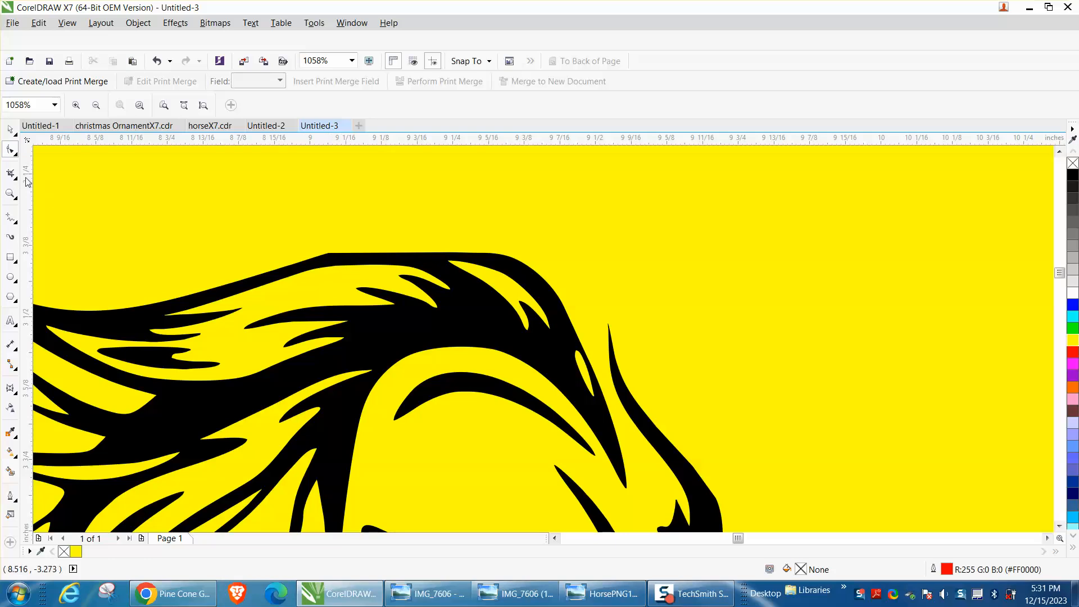
left_click(10, 129)
left_click(345, 260)
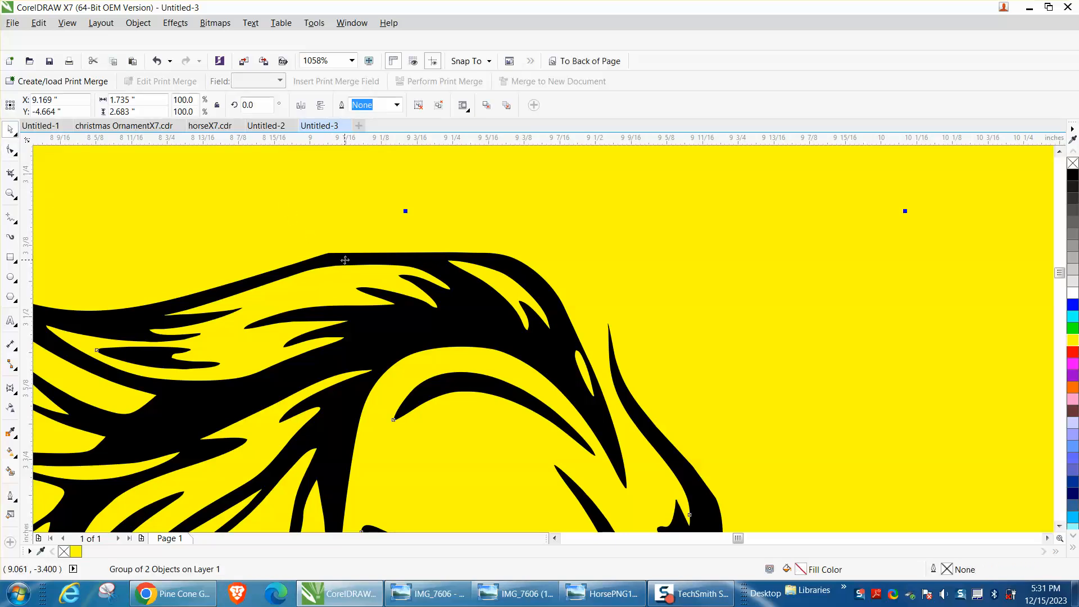
left_click(145, 25)
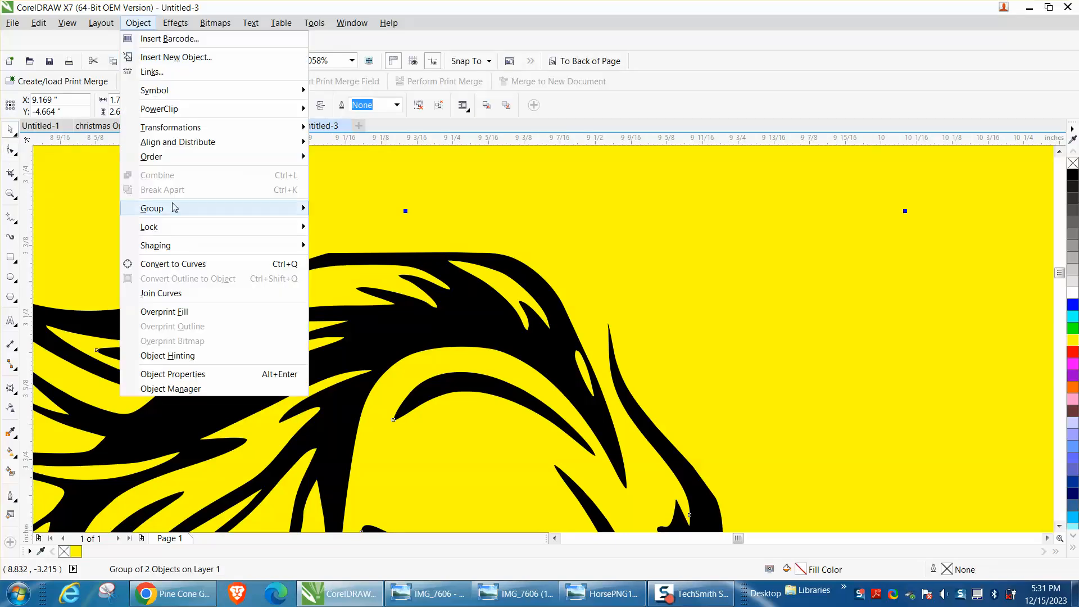
mouse_move(218, 214)
left_click(338, 227)
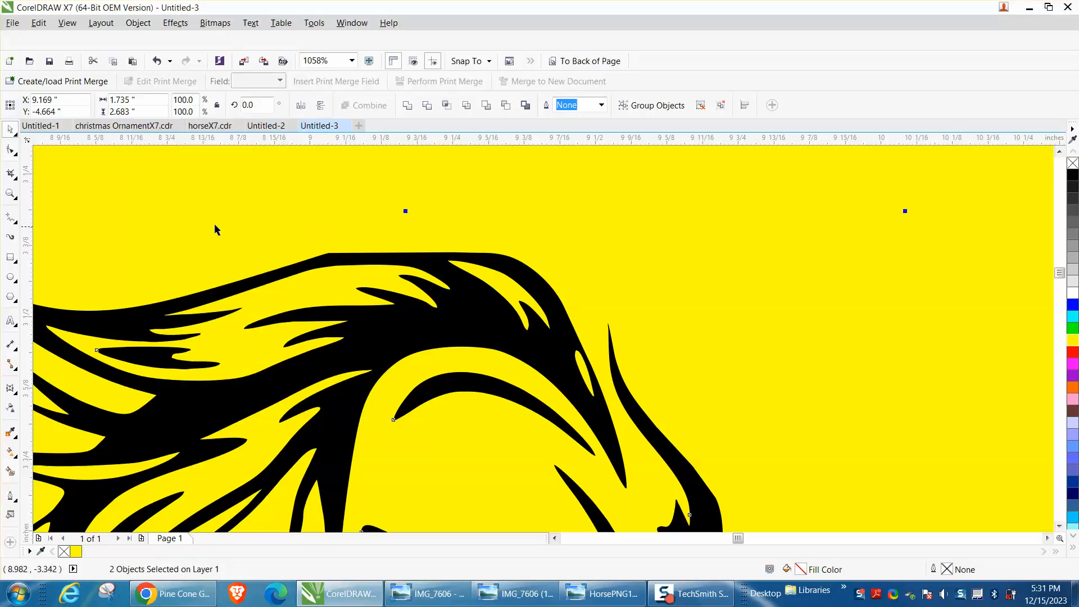
Select the traced horse's black group and ungroup all of its objects
left_click(10, 149)
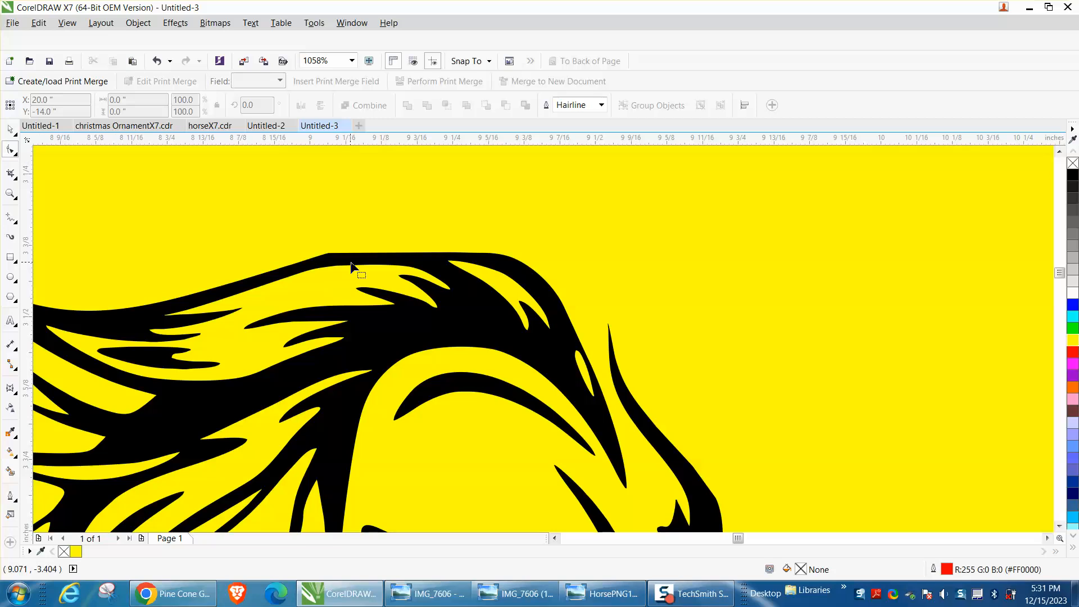
left_click(10, 128)
left_click(372, 256)
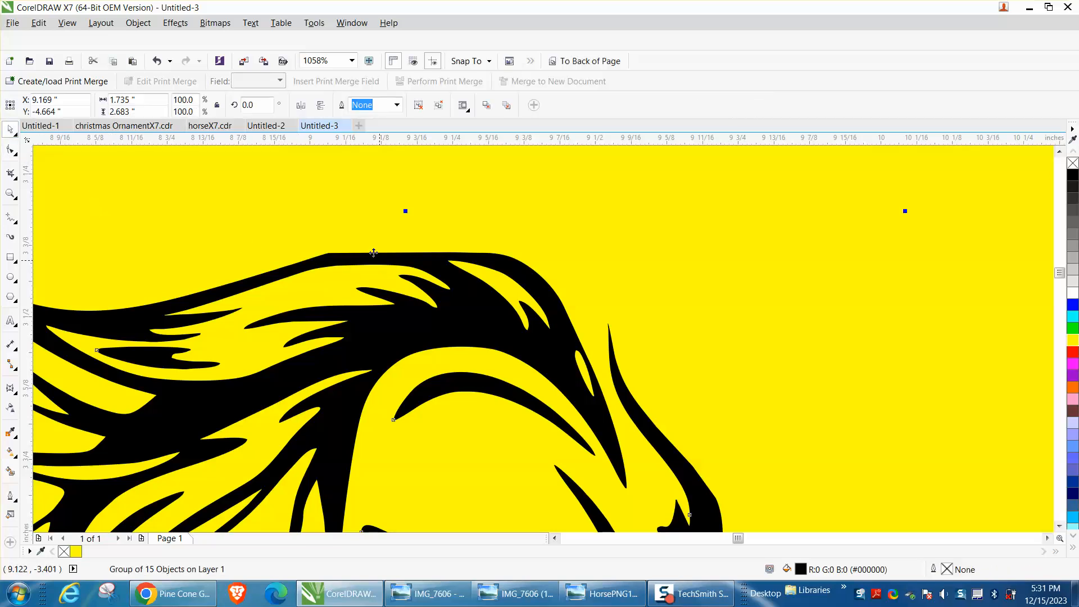
left_click(138, 22)
mouse_move(236, 208)
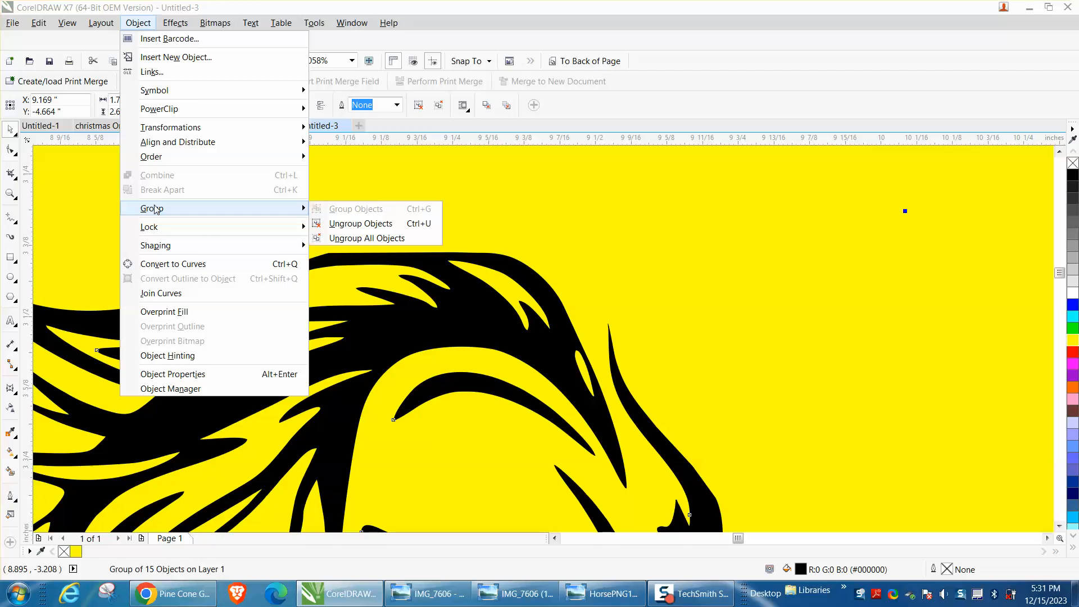
left_click(363, 237)
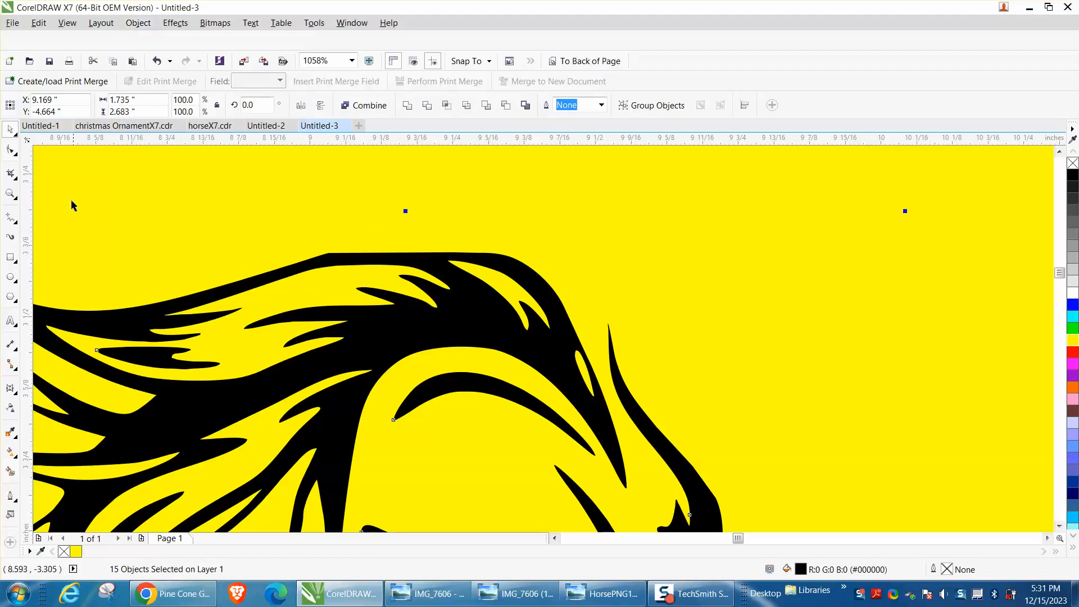
Smooth the mane's upper outline by deleting its sharp corner node and extending the neighbouring node's curve handle
left_click(10, 149)
left_click(329, 253)
key("Delete")
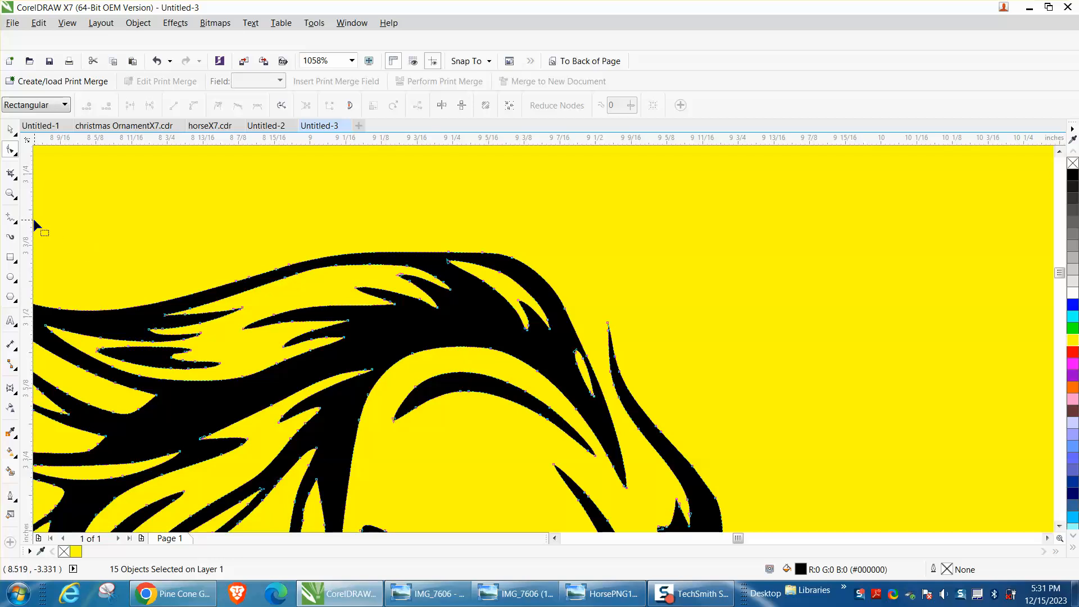
left_click(10, 194)
left_click_drag(198, 212, 597, 358)
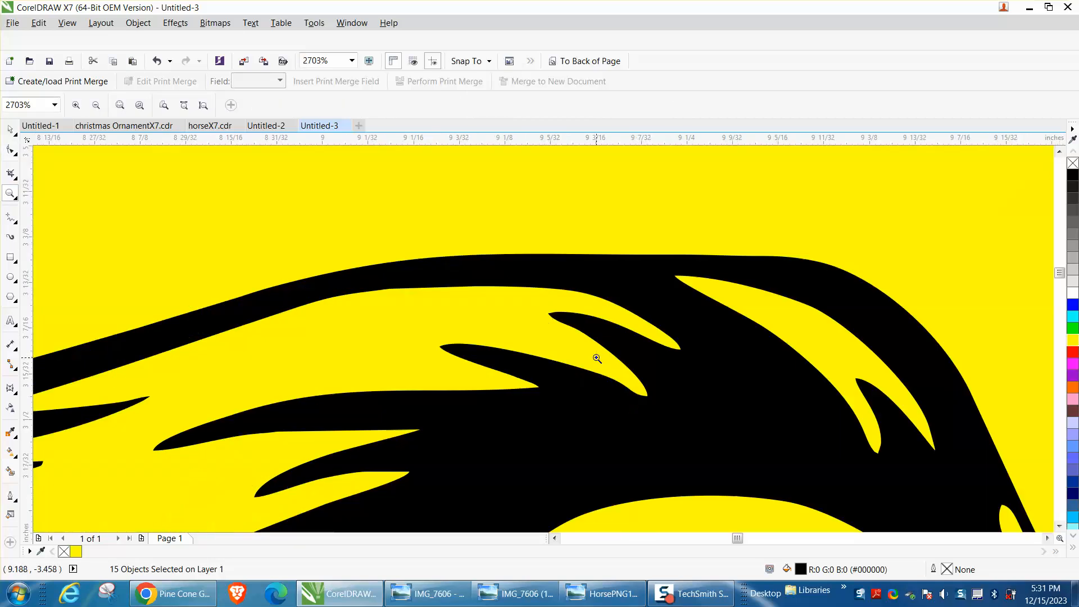
left_click(10, 149)
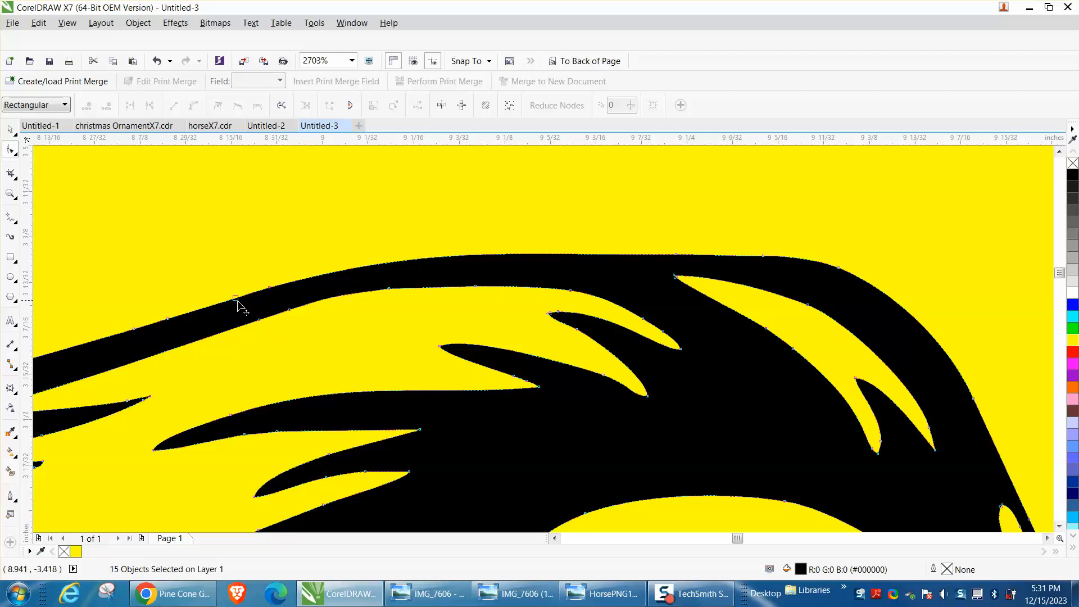
left_click_drag(270, 292, 435, 232)
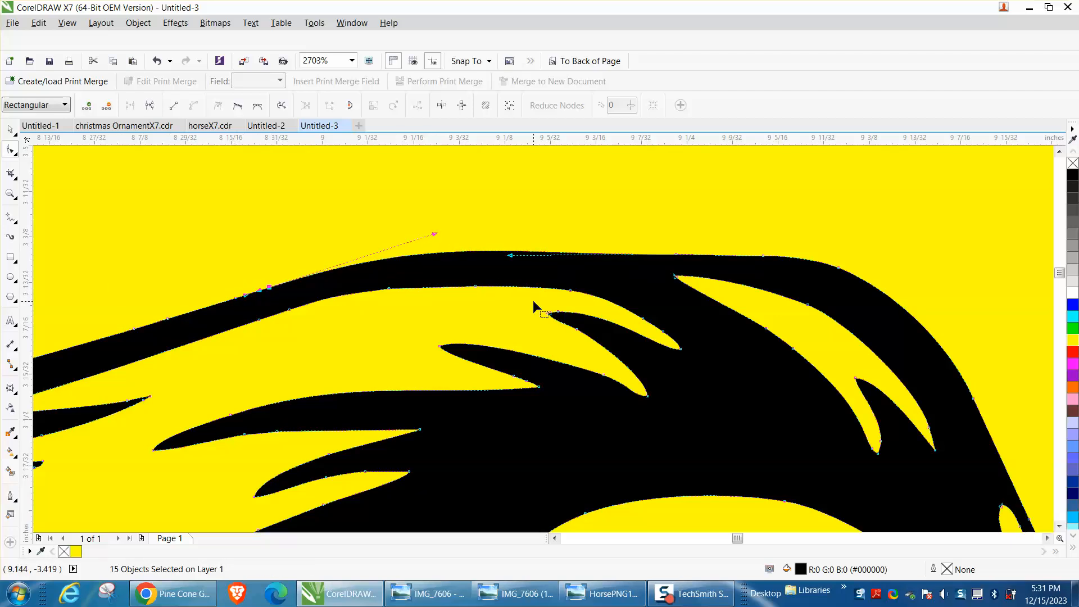
Scale the large horse bitmap to 32% and place it on the yellow rectangle beside the traced horse
scroll(458, 289, "down", 8)
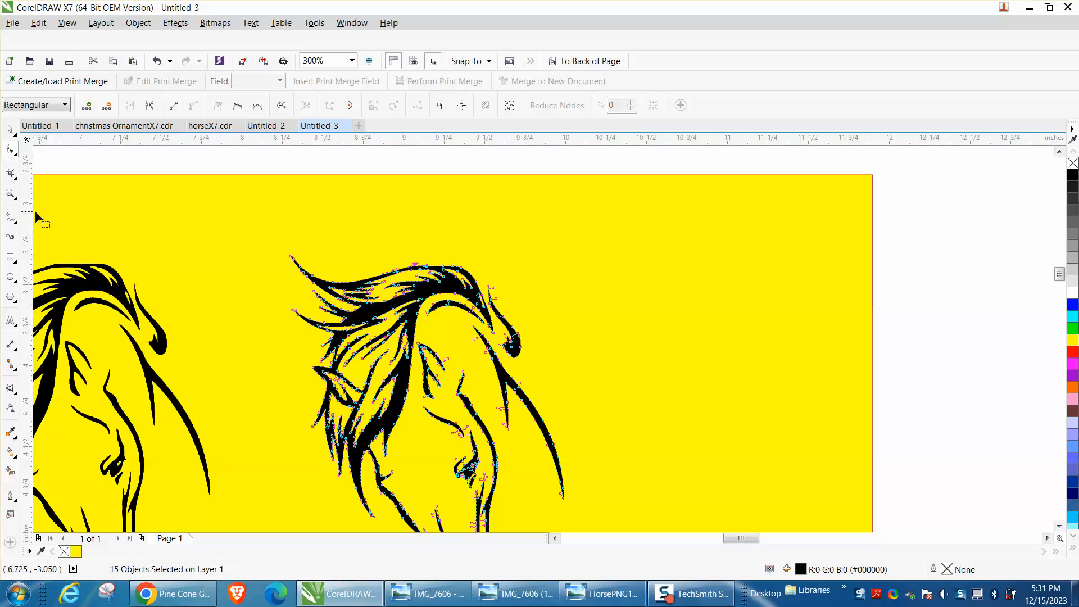
left_click(10, 194)
scroll(371, 390, "down", 5)
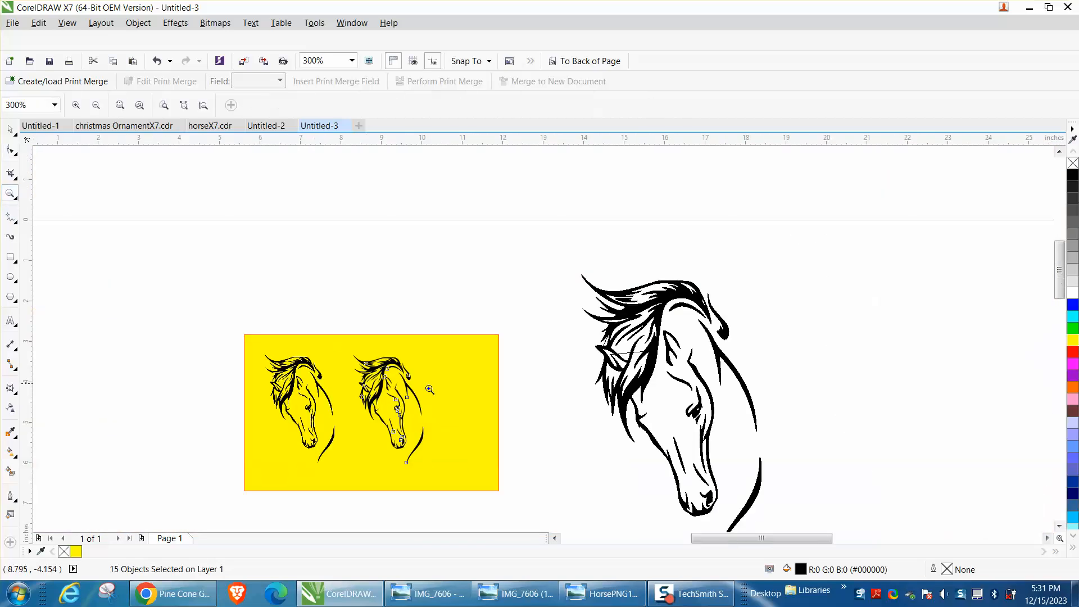
left_click_drag(382, 414, 453, 467)
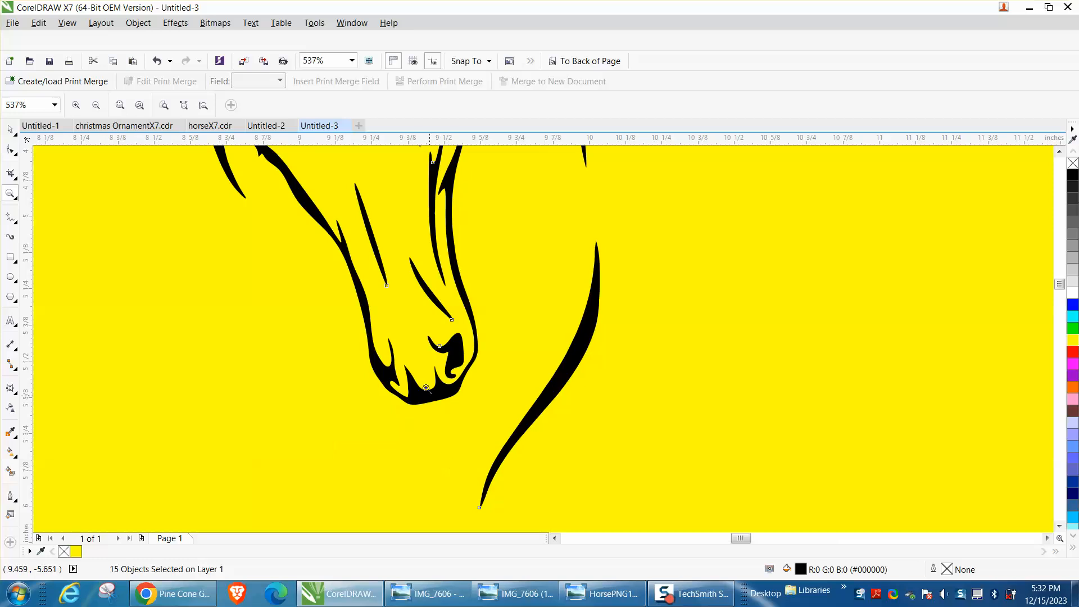
scroll(416, 367, "down", 8)
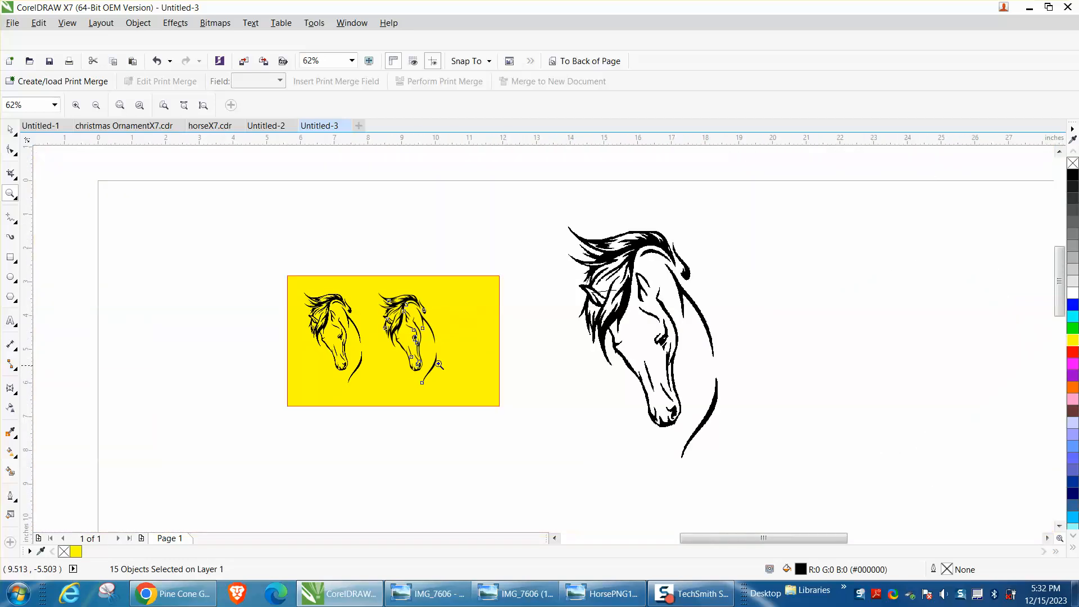
left_click(10, 129)
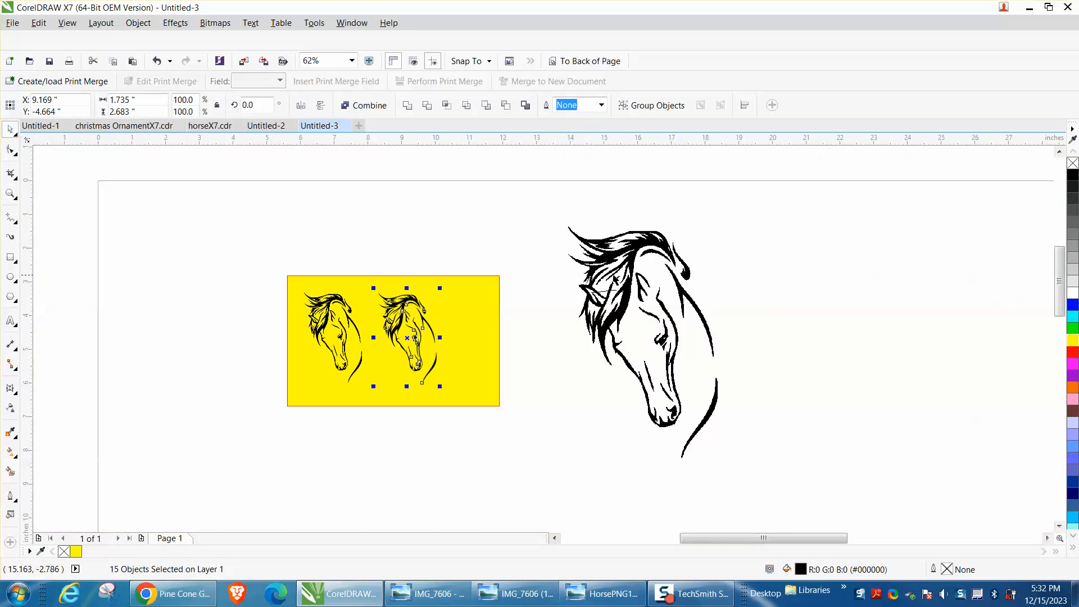
mouse_move(636, 279)
left_mouse_down()
mouse_move(595, 282)
mouse_move(767, 292)
mouse_move(631, 287)
left_mouse_up()
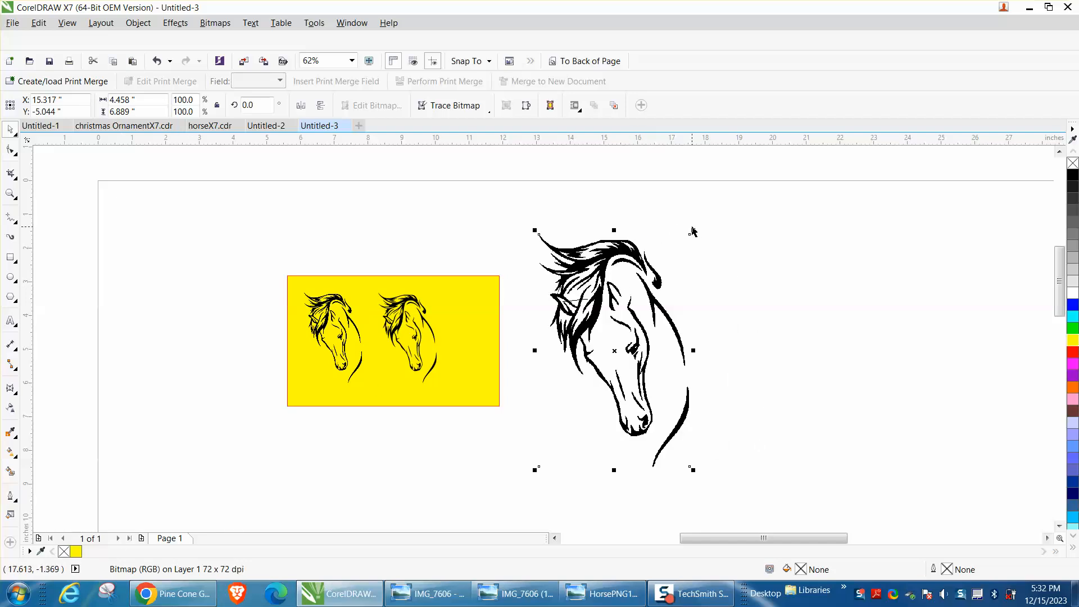
left_click_drag(693, 231, 590, 389)
left_click_drag(563, 430, 471, 325)
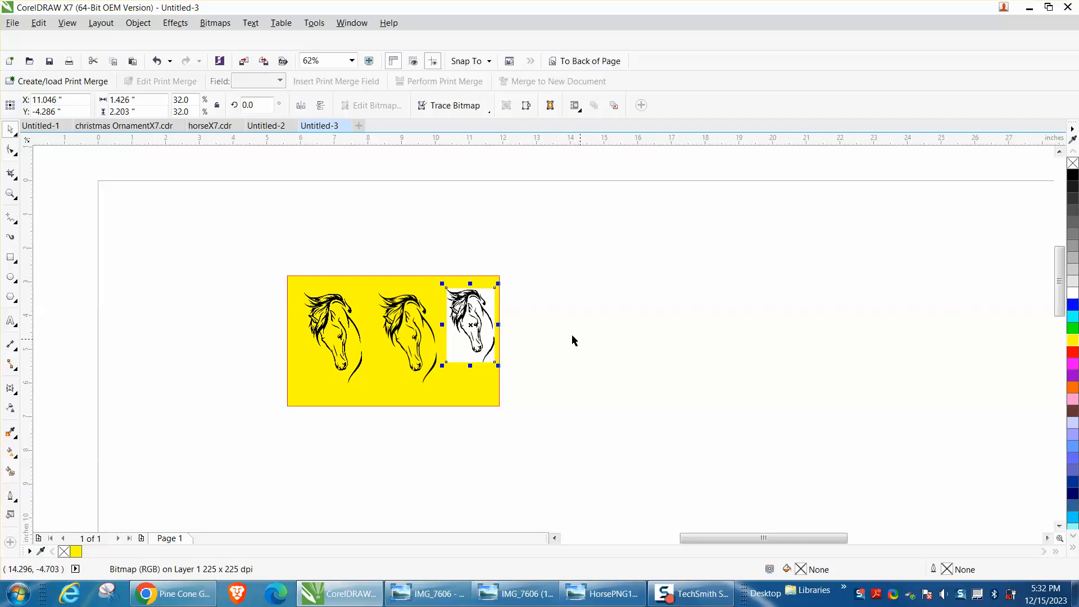
Compare the resized white-background bitmap with the two horses beside it
left_click(10, 194)
left_click_drag(415, 270, 584, 411)
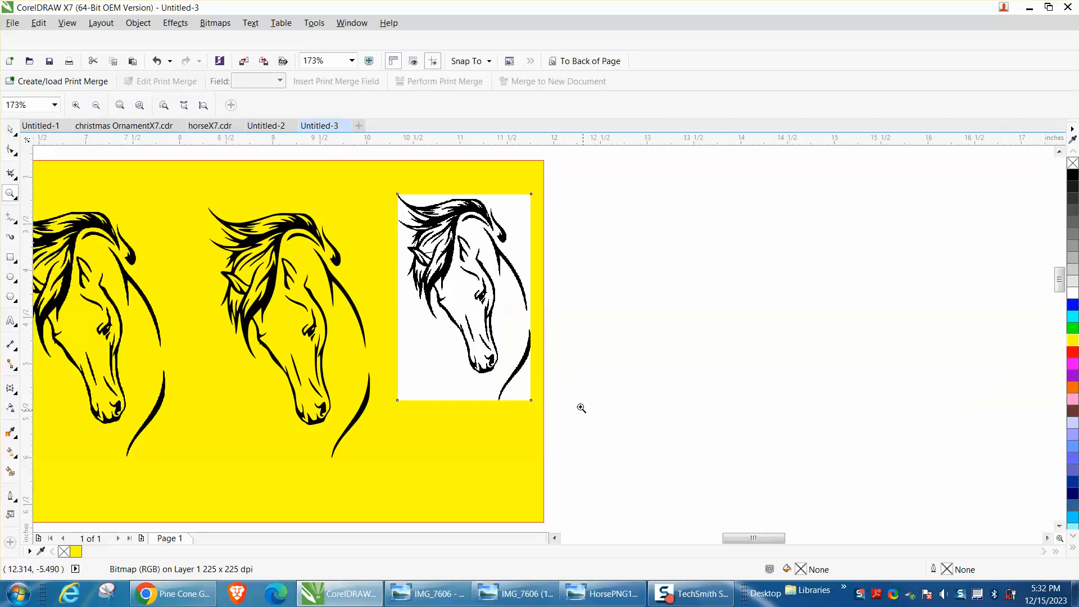
left_click_drag(399, 239, 475, 283)
scroll(475, 282, "down", 5)
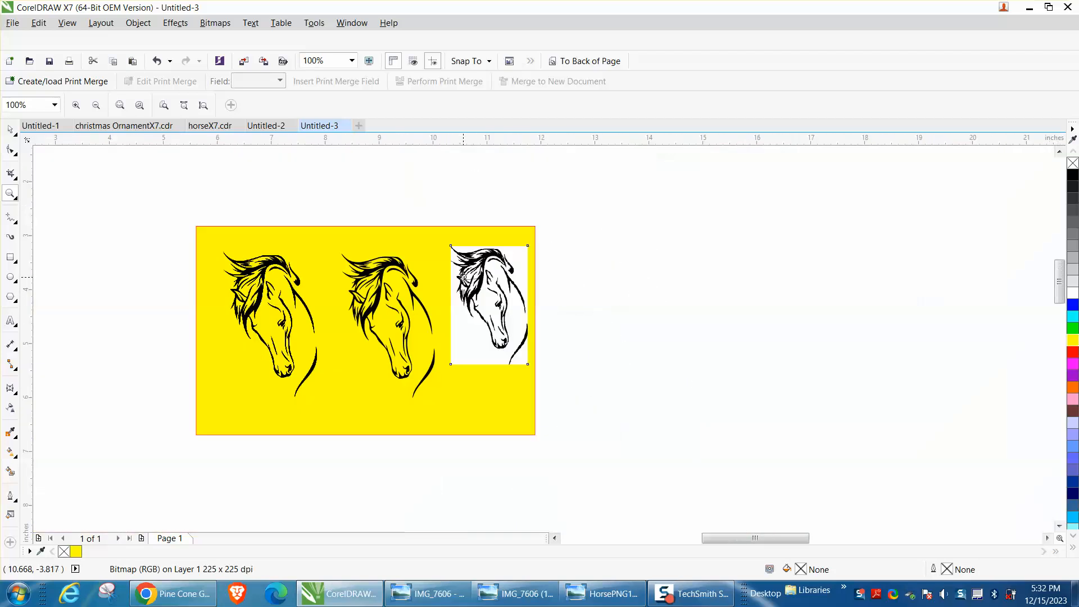
key("space")
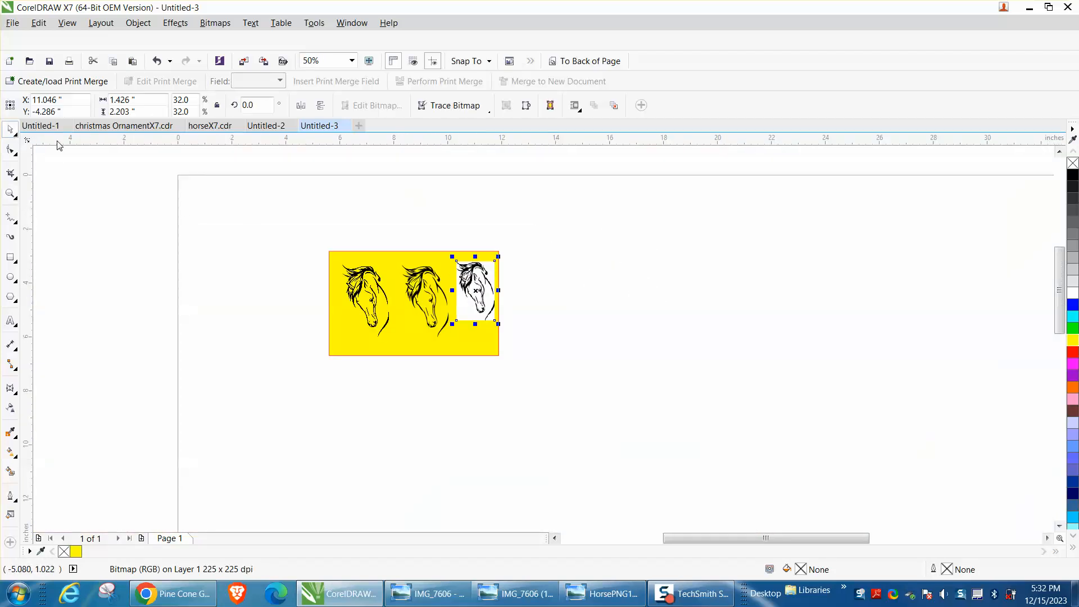
Widen the yellow rectangle to about 8.8 inches, extending it to the right past the three horses
left_click(478, 352)
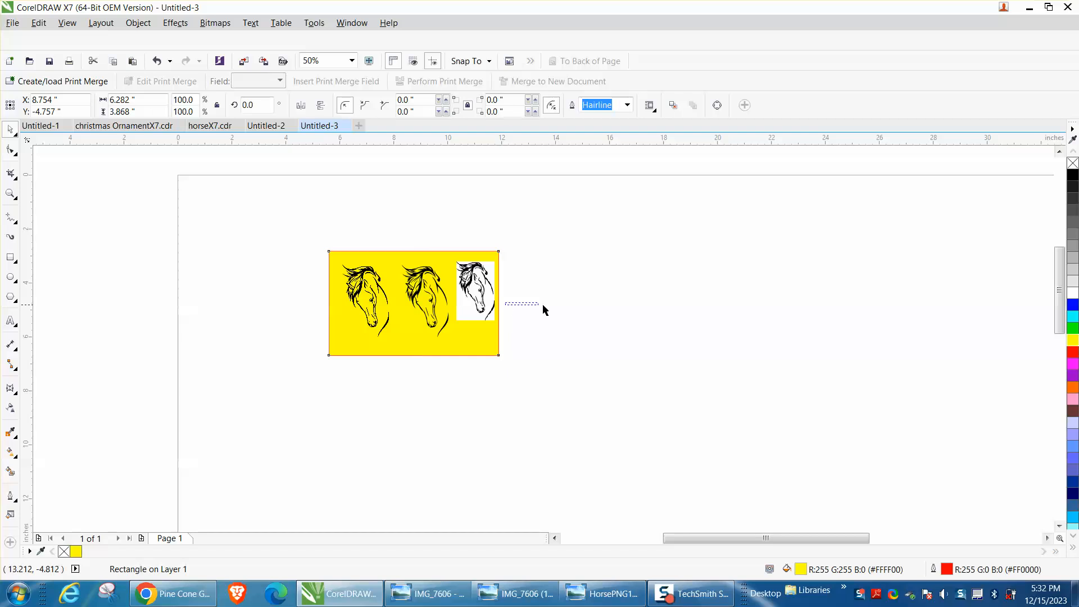
left_click(602, 304)
left_click(499, 318)
left_click_drag(504, 303, 576, 314)
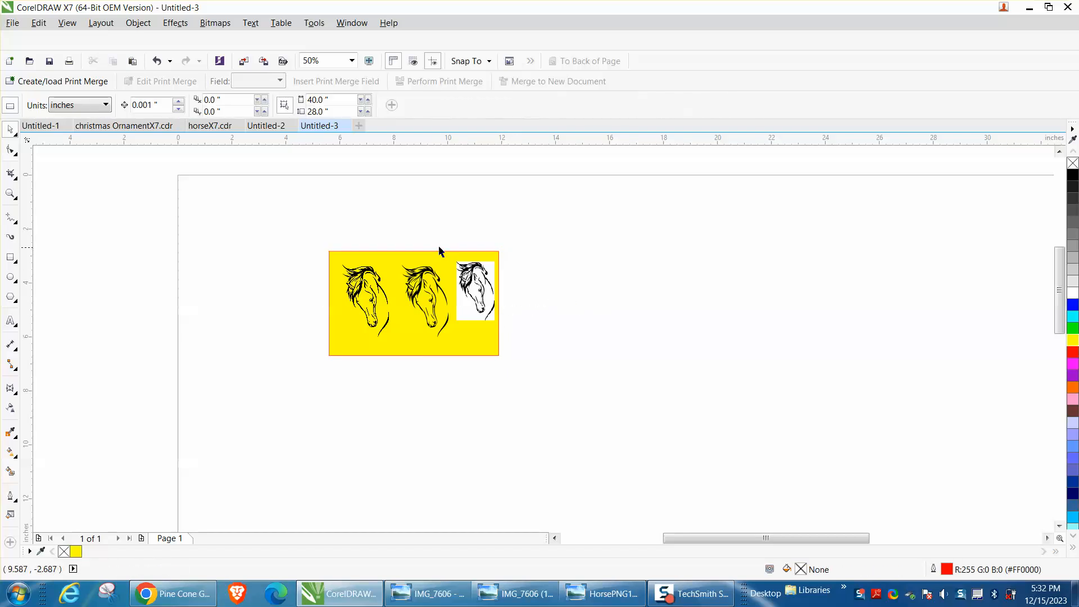
left_click(489, 332)
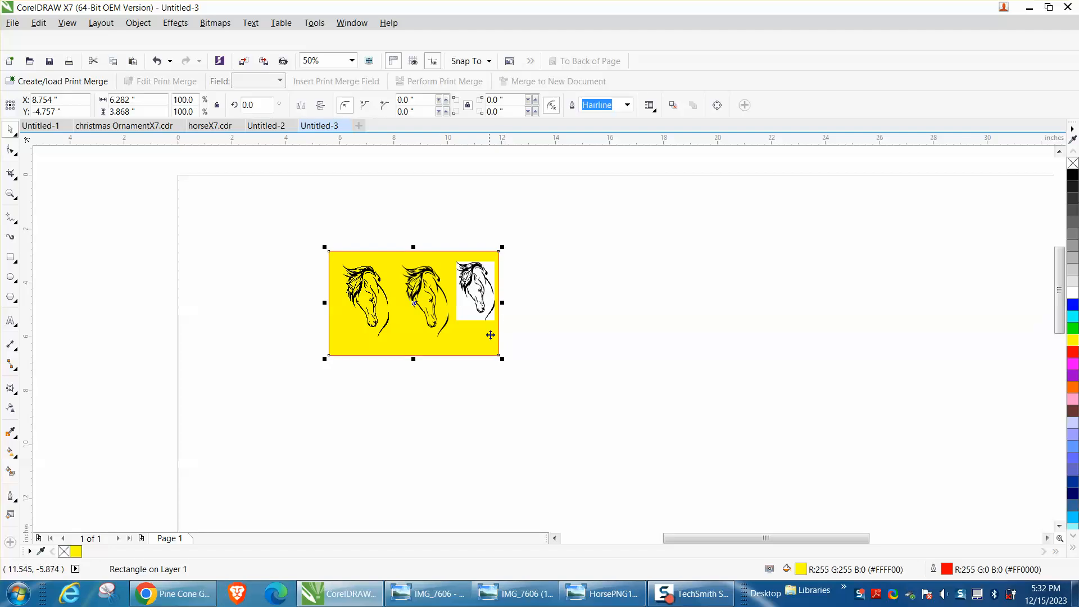
left_click_drag(503, 304, 566, 304)
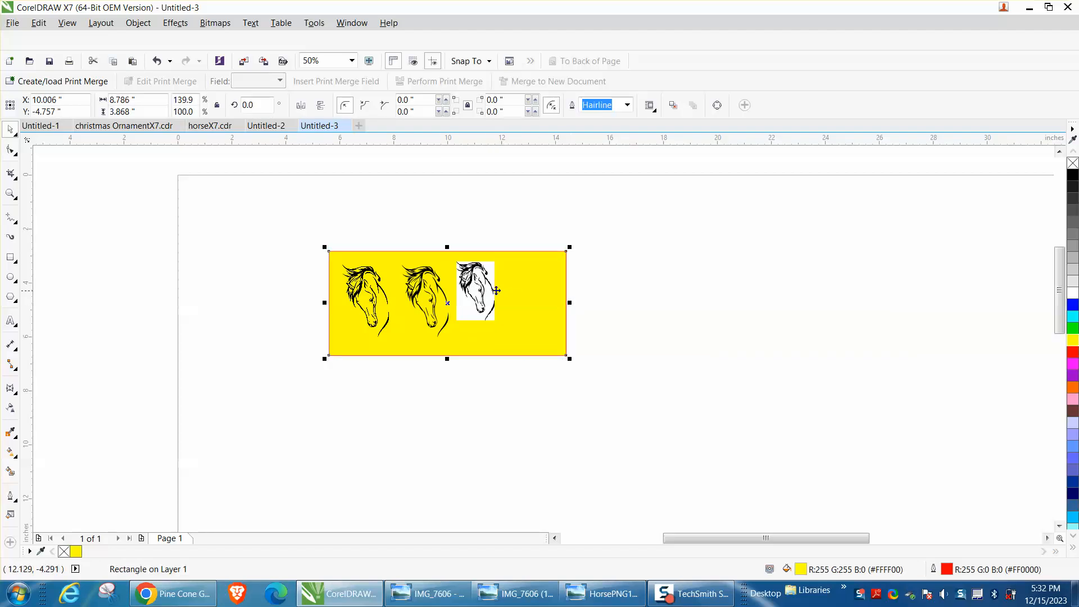
Move the white-background horse bitmap about 0.27 inches down on the yellow rectangle
left_click(476, 290)
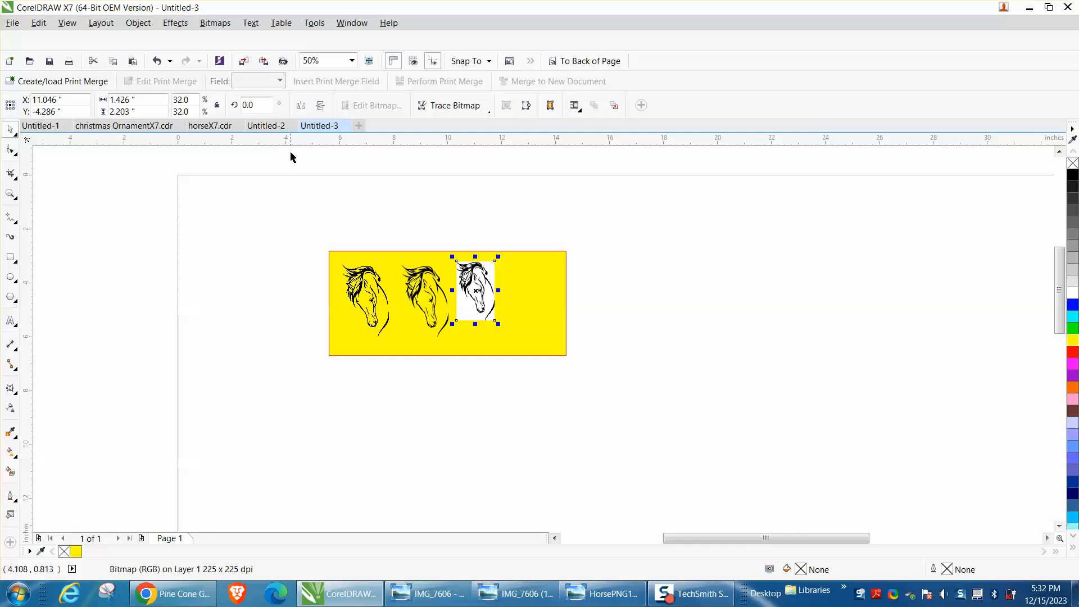
left_click(11, 194)
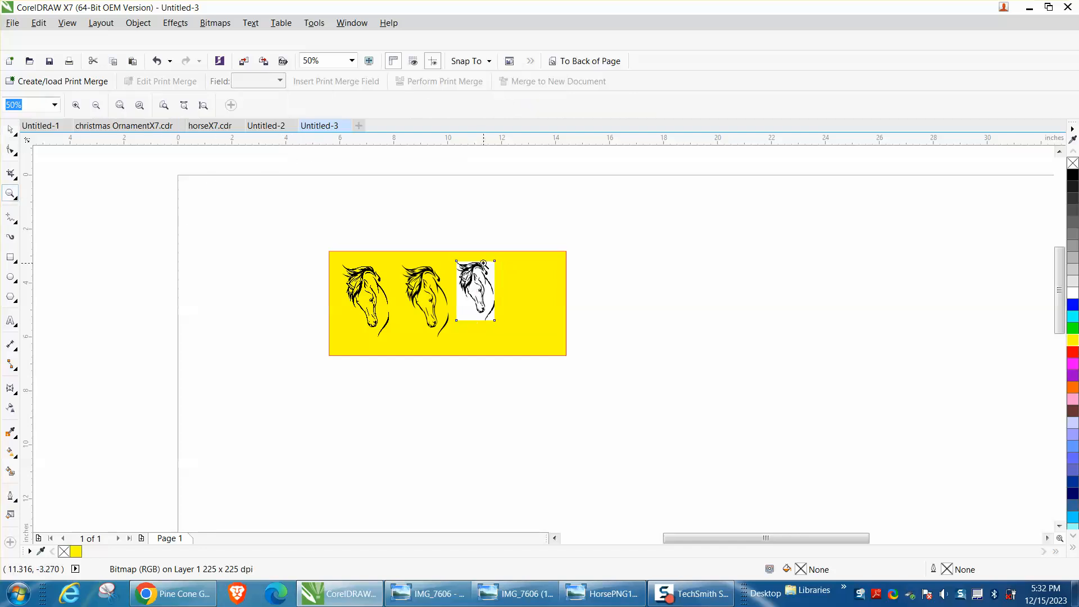
left_click_drag(453, 248, 694, 380)
left_click(10, 131)
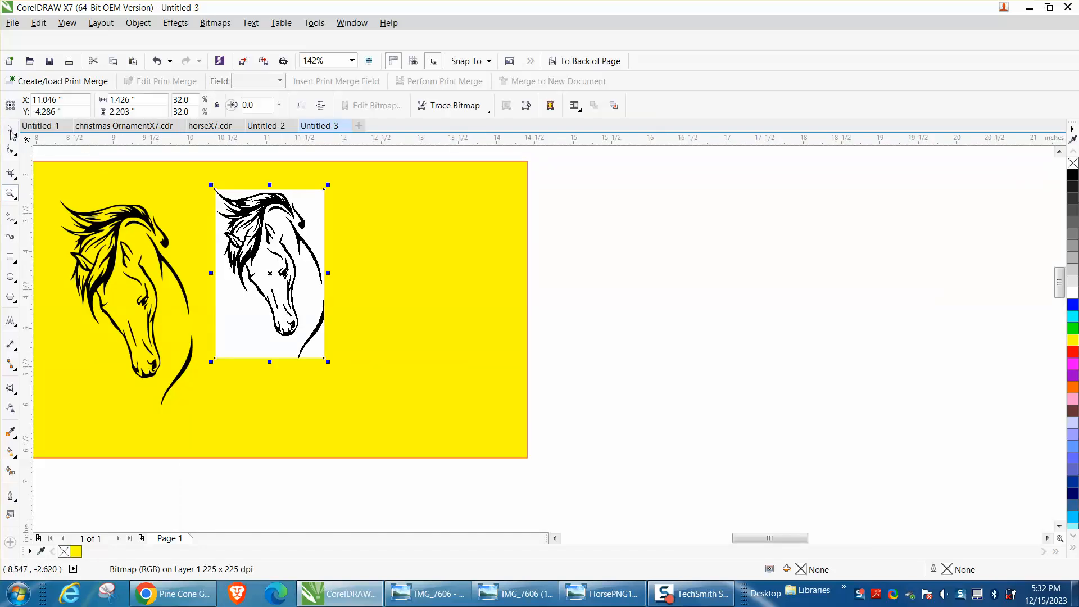
left_click_drag(308, 265, 308, 280)
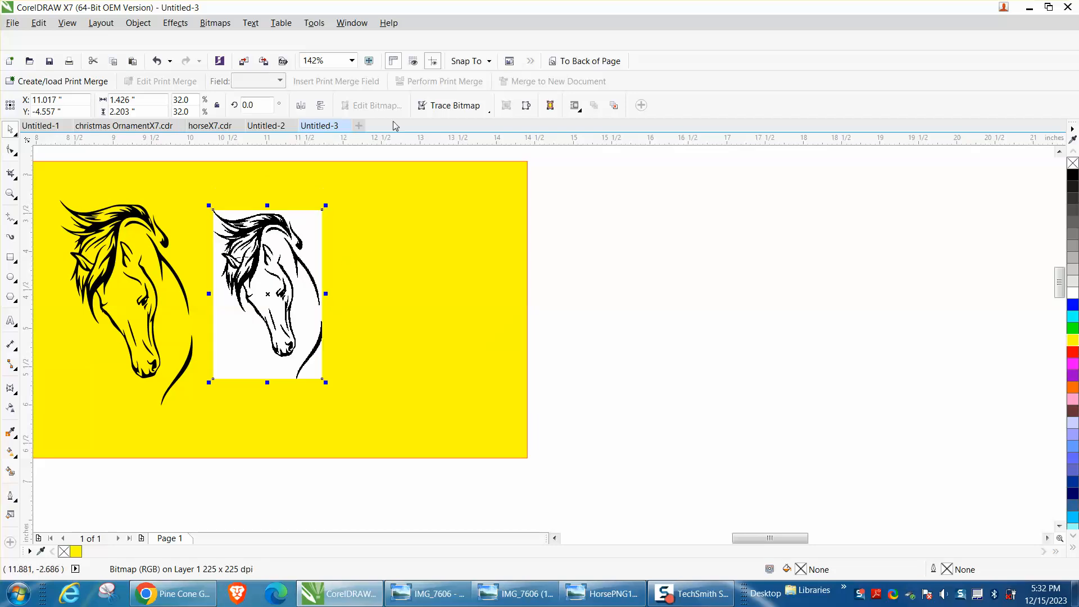
Outline-trace the bitmap as Clipart with smoothing 25 and the background removed, and place the trace to the right of the bitmap
left_click(489, 111)
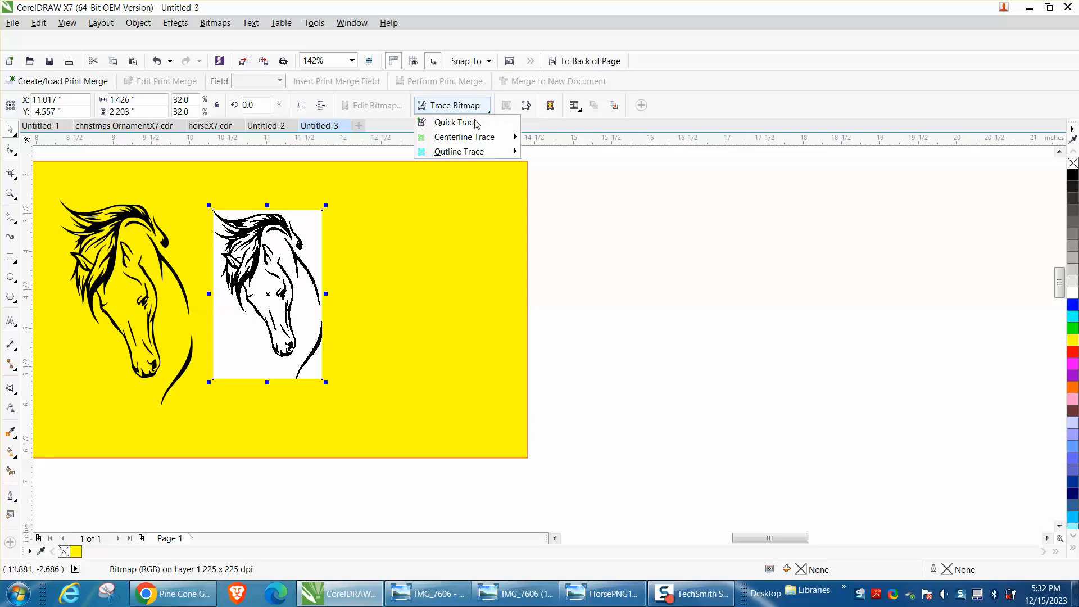
mouse_move(455, 151)
left_click(560, 198)
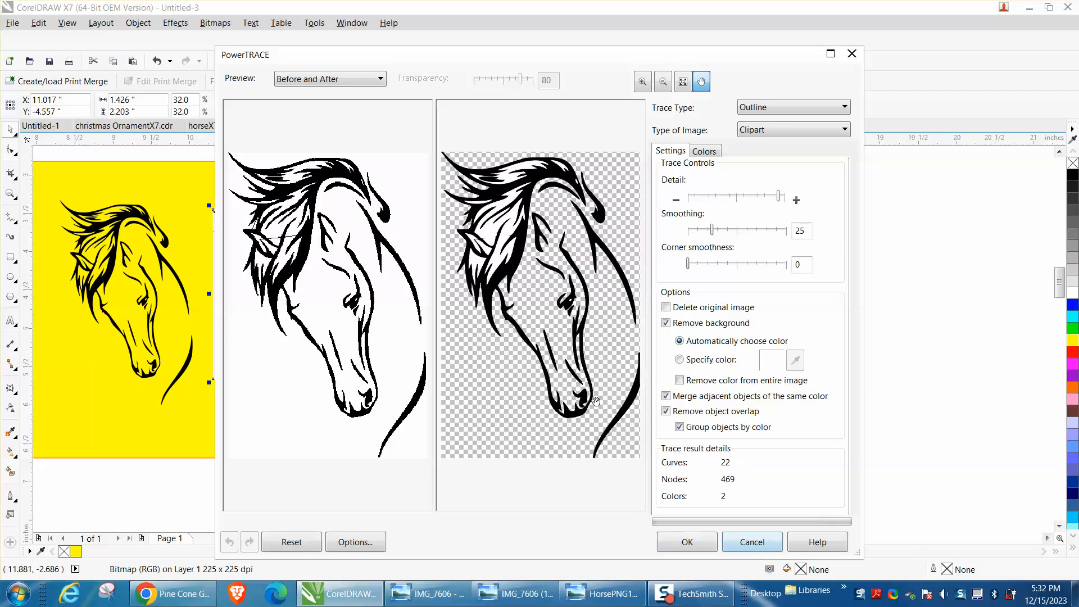
left_click(706, 545)
left_click_drag(276, 306, 399, 314)
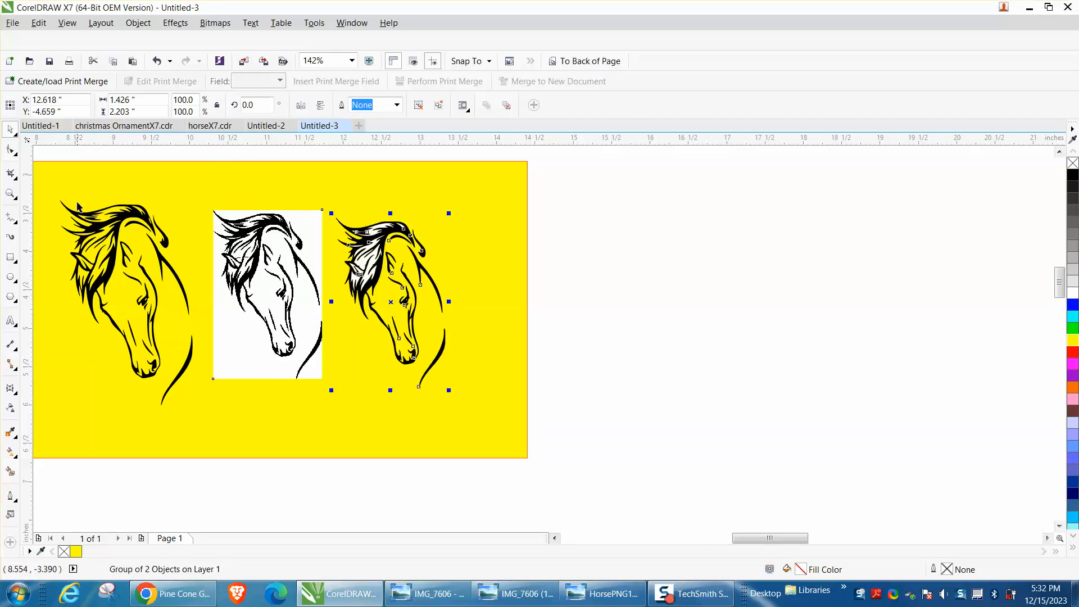
Shift the new traced horse group slightly up and to the right, beside the white-background bitmap
left_click(10, 194)
left_click_drag(337, 213, 499, 316)
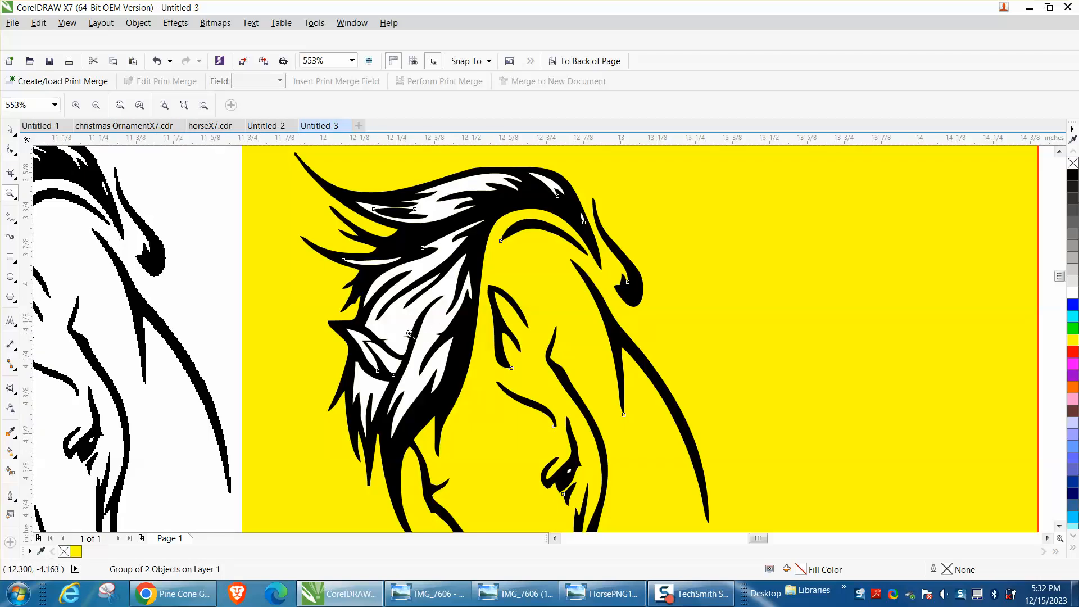
scroll(379, 338, "down", 2)
left_click(11, 130)
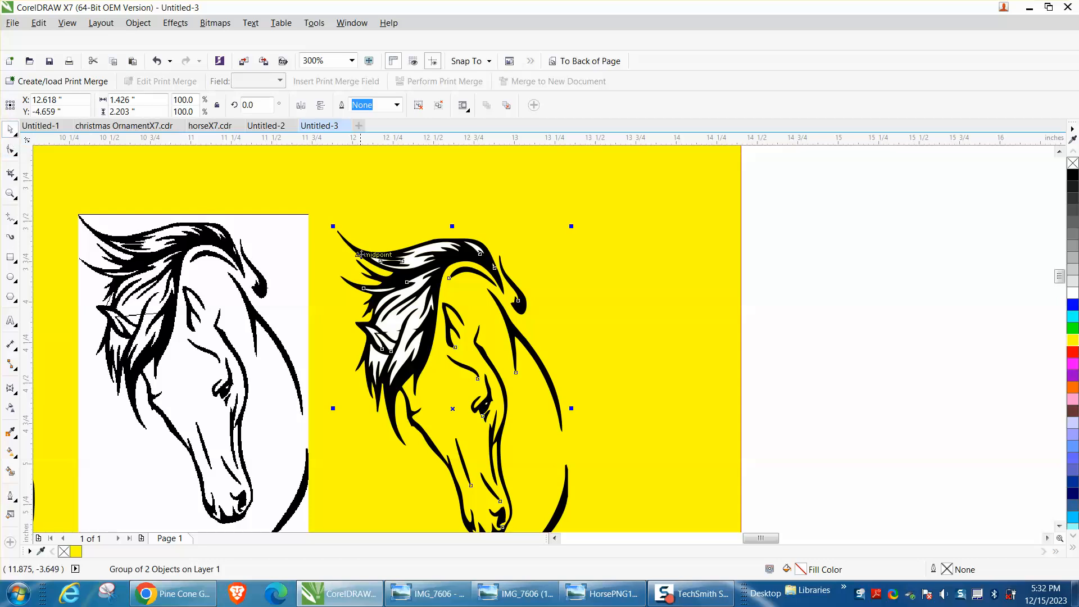
left_click_drag(416, 268, 423, 256)
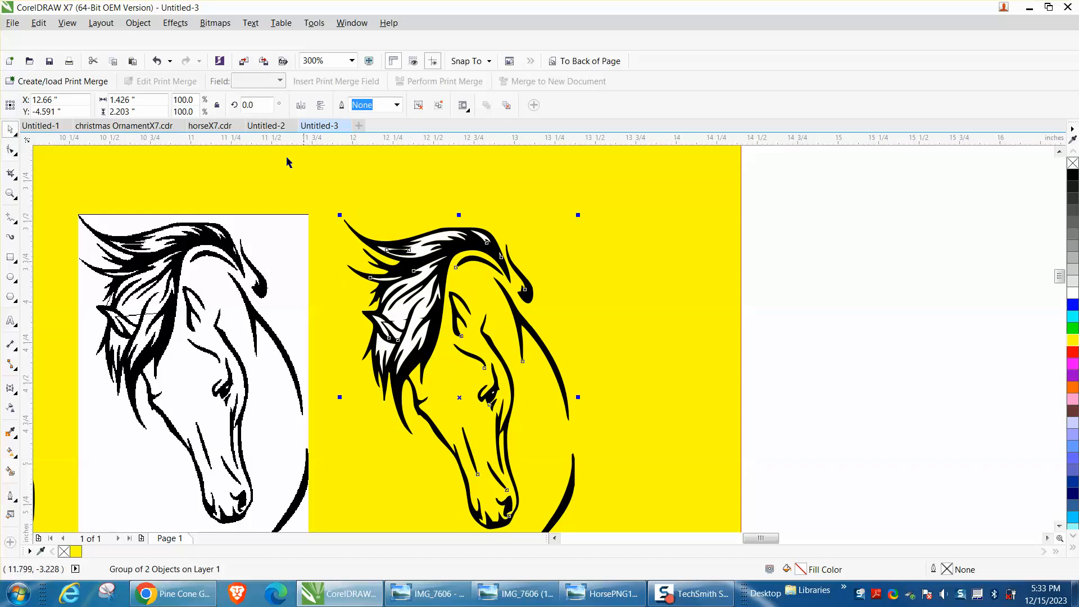
Ungroup the new traced horse and delete the white shapes filling its mane
left_click(138, 22)
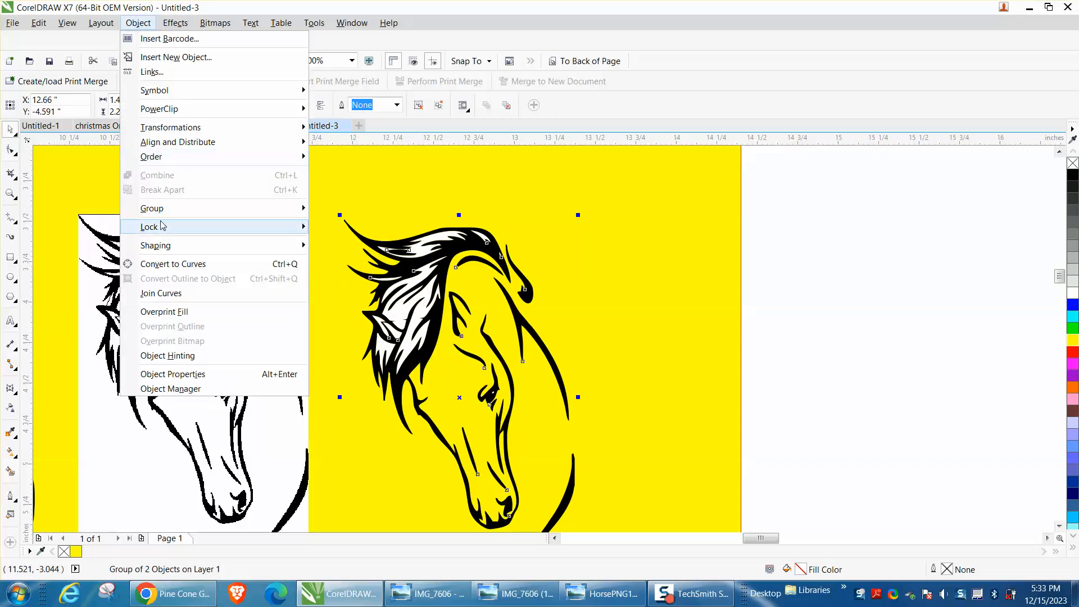
mouse_move(162, 224)
left_click(342, 225)
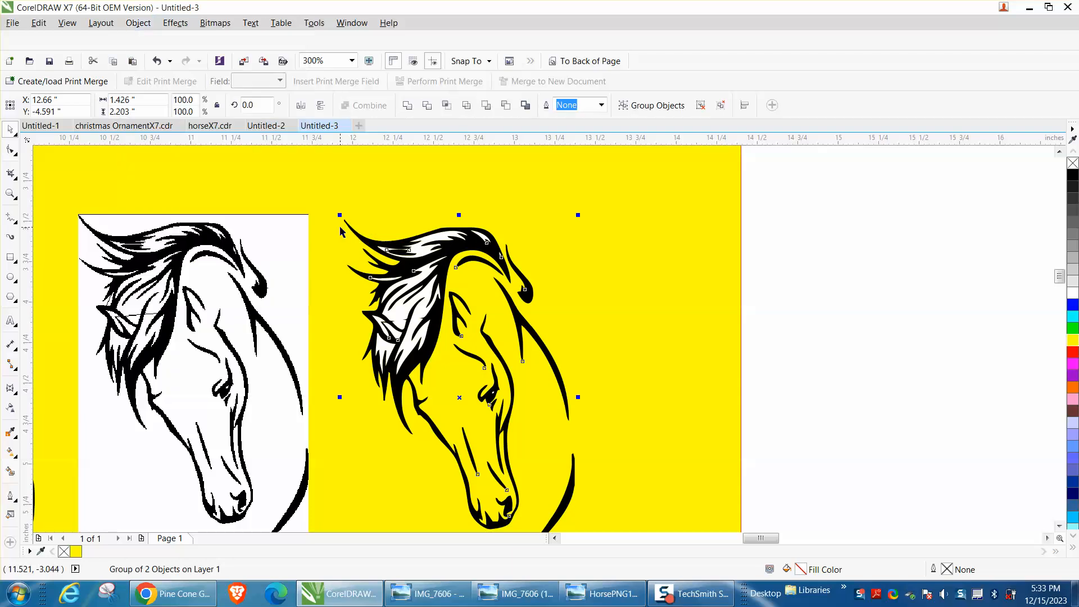
left_click(858, 258)
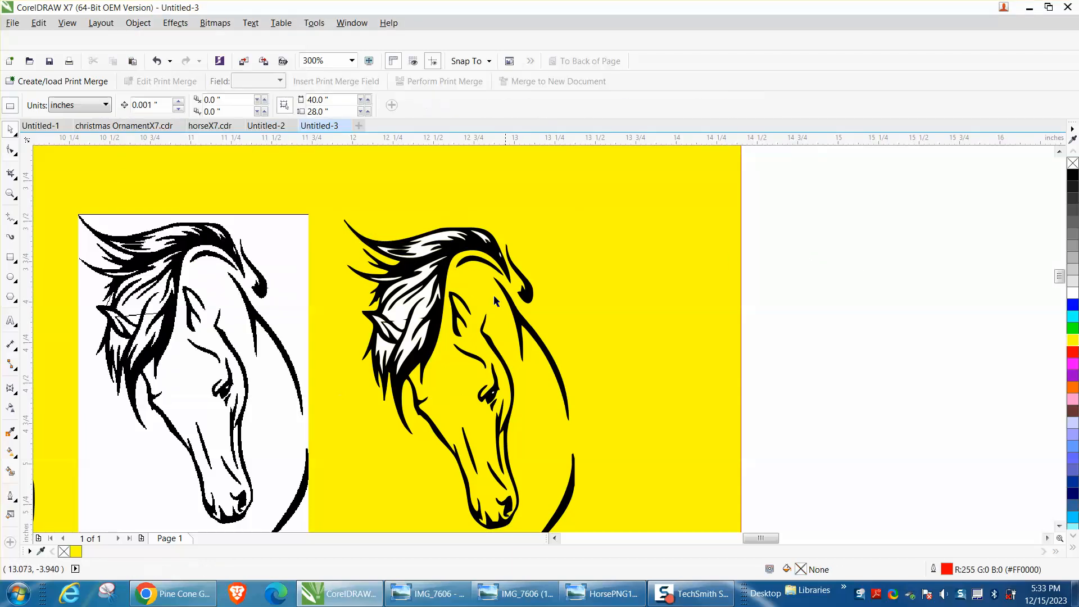
left_click(430, 296)
key("Delete")
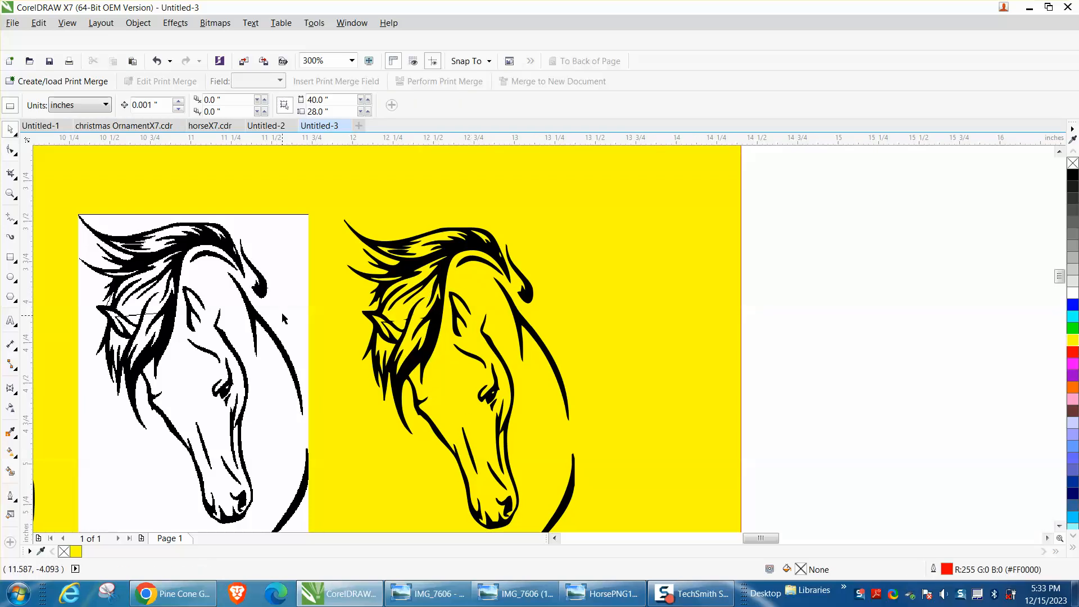
Ungroup the black objects of the new trace so that its outline shapes are separate
left_click(10, 194)
left_click_drag(356, 294, 579, 382)
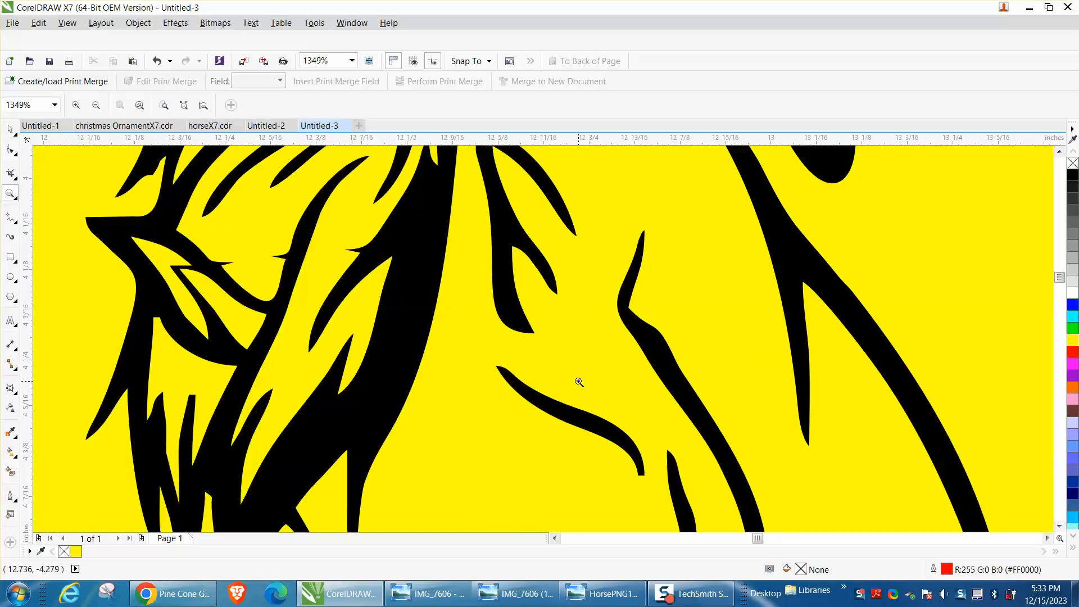
right_click(288, 310)
left_click(9, 150)
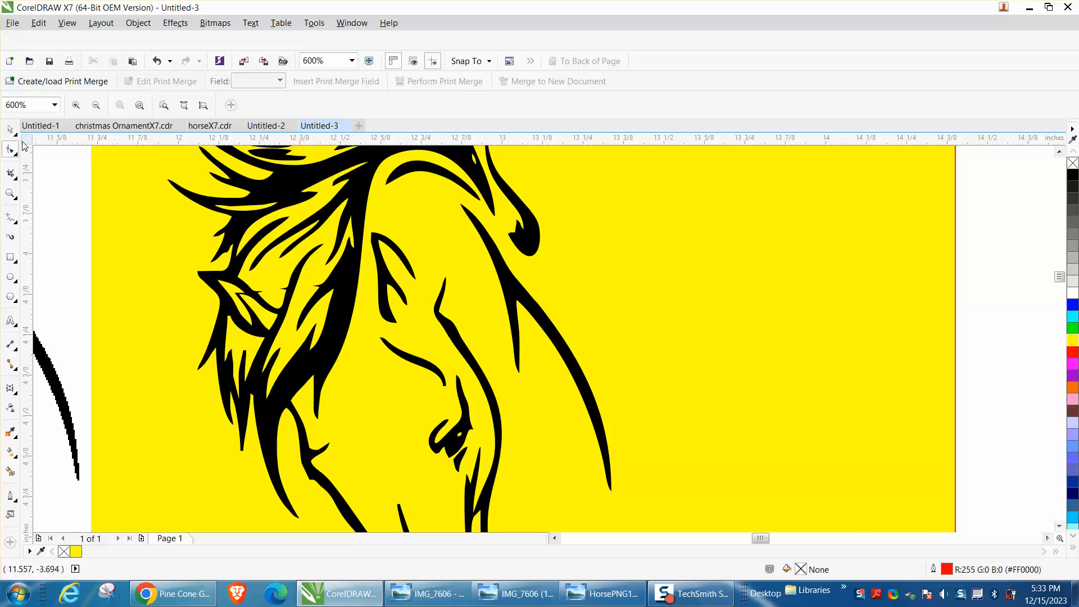
left_click(11, 130)
left_click(345, 269)
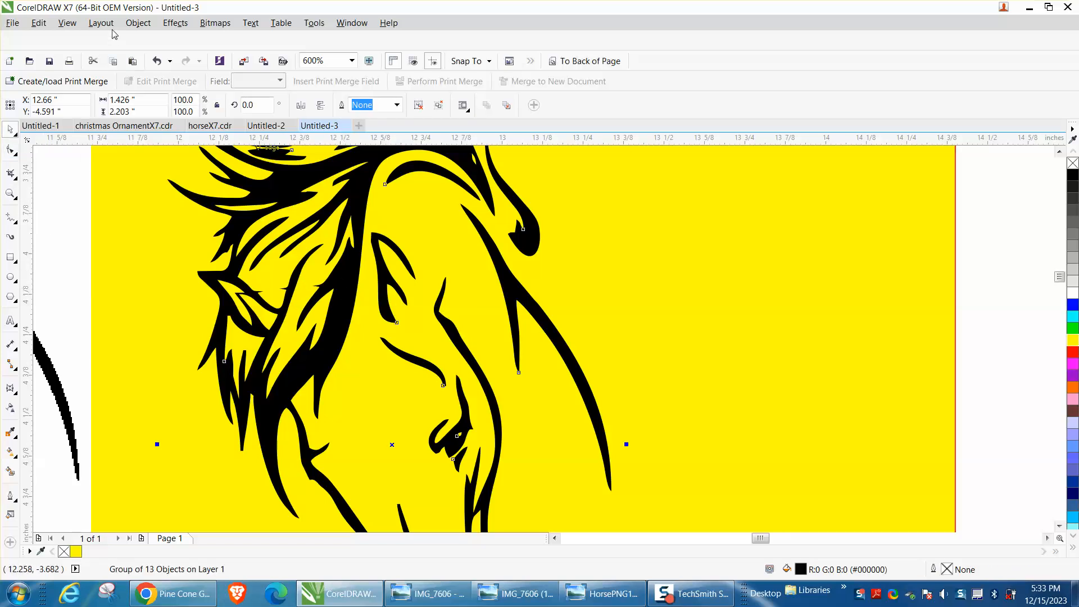
left_click(137, 23)
mouse_move(150, 213)
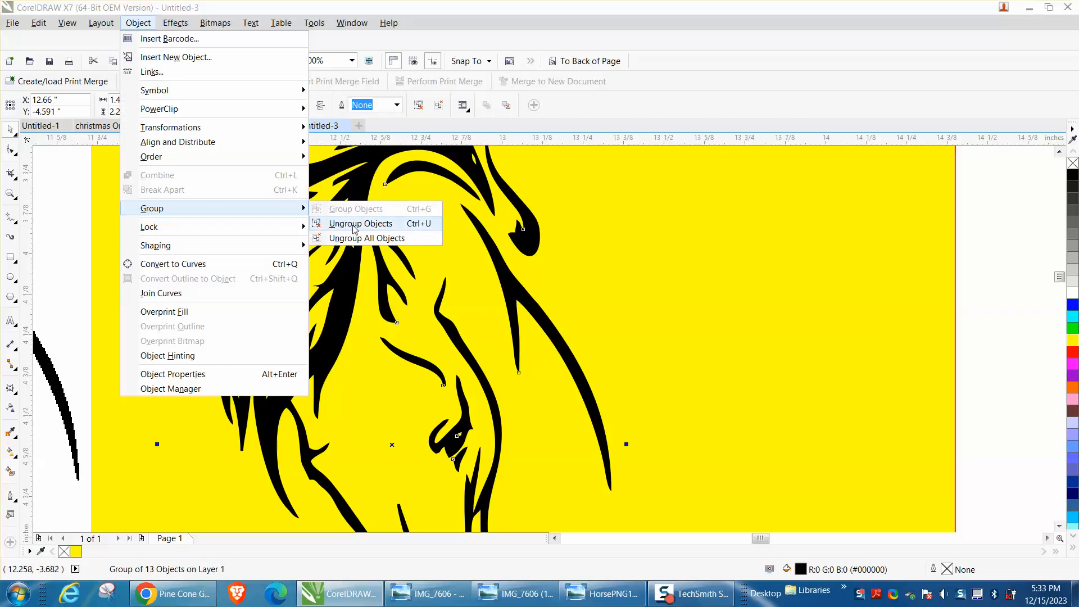
left_click(358, 223)
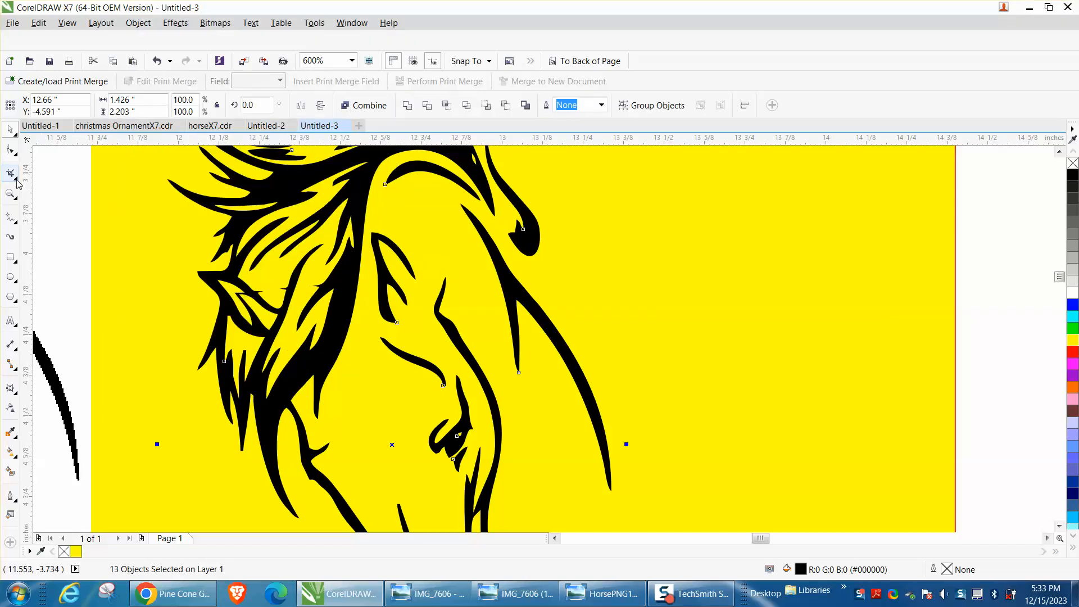
Remove the small spur on the thick mane strand nearest the forehead by deleting its nodes with the Shape tool
left_click(15, 153)
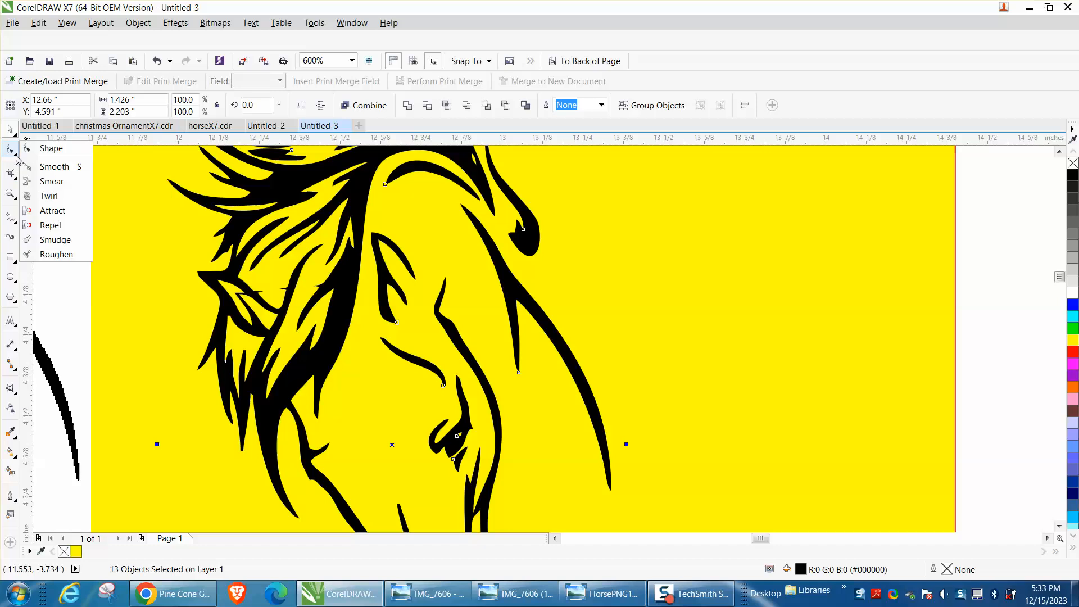
left_click(50, 149)
left_click(10, 194)
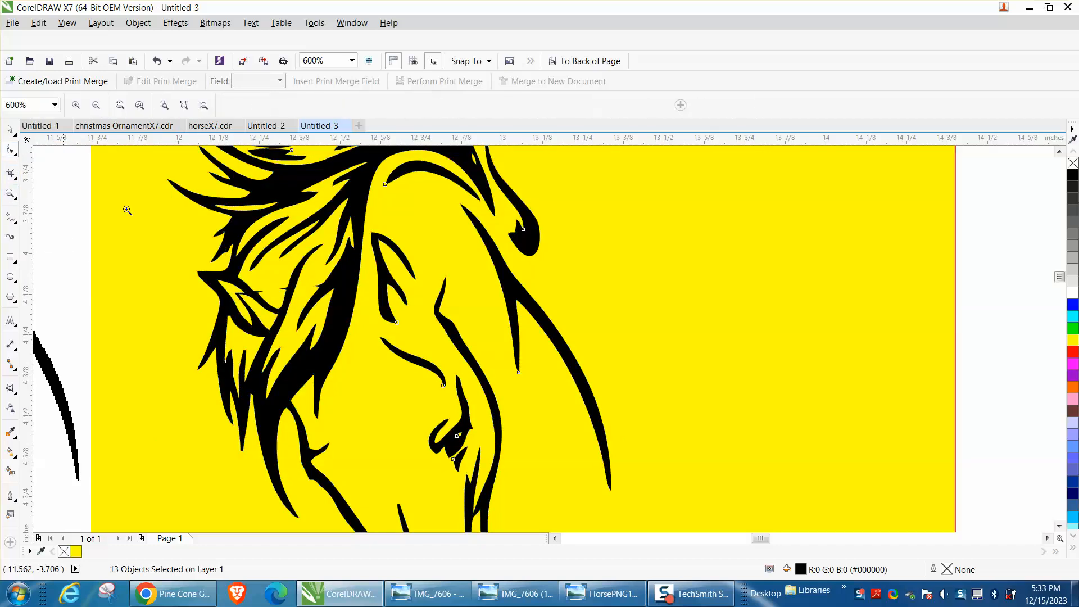
left_click_drag(253, 244, 430, 354)
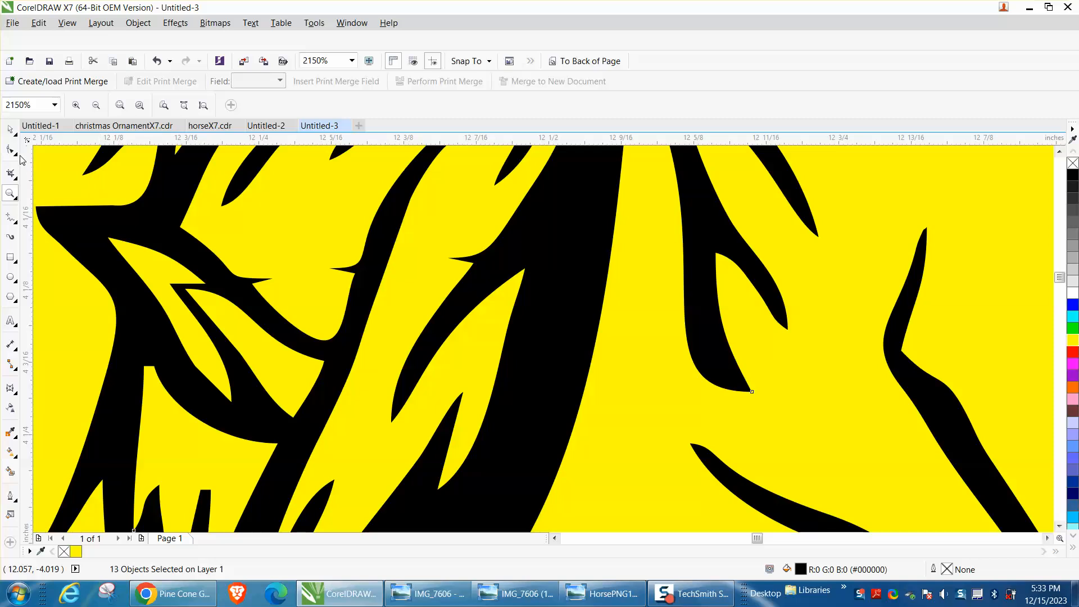
left_click(16, 155)
left_click(49, 148)
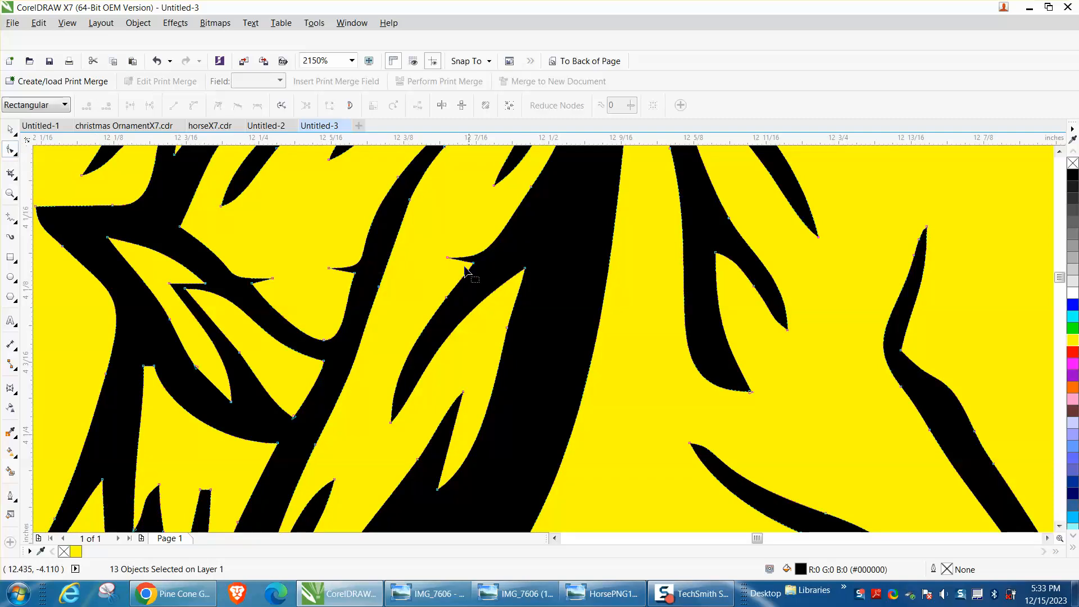
left_click_drag(447, 258, 460, 260)
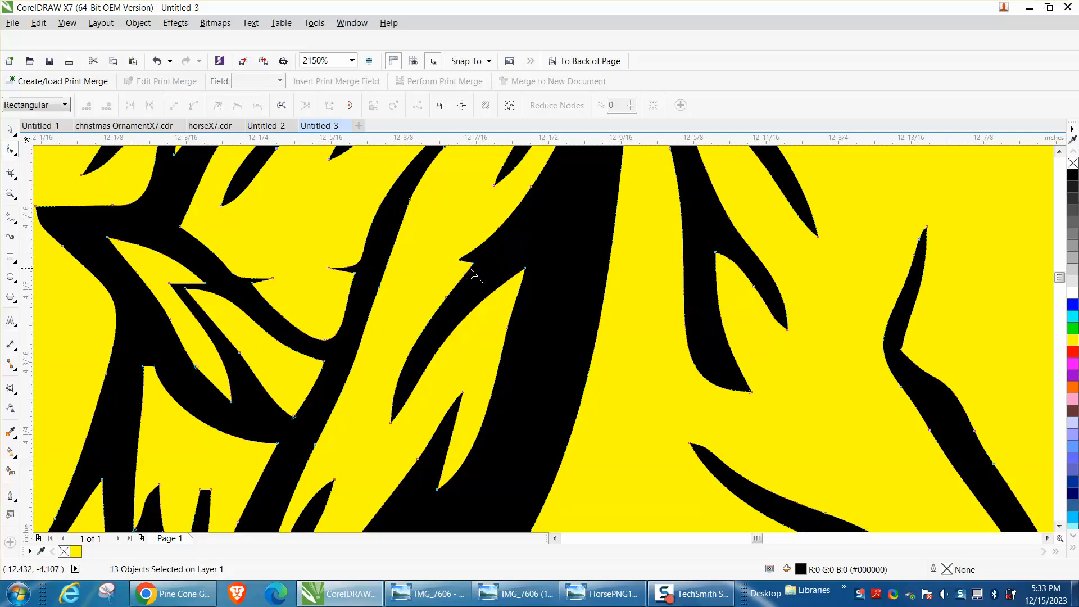
double_click(474, 263)
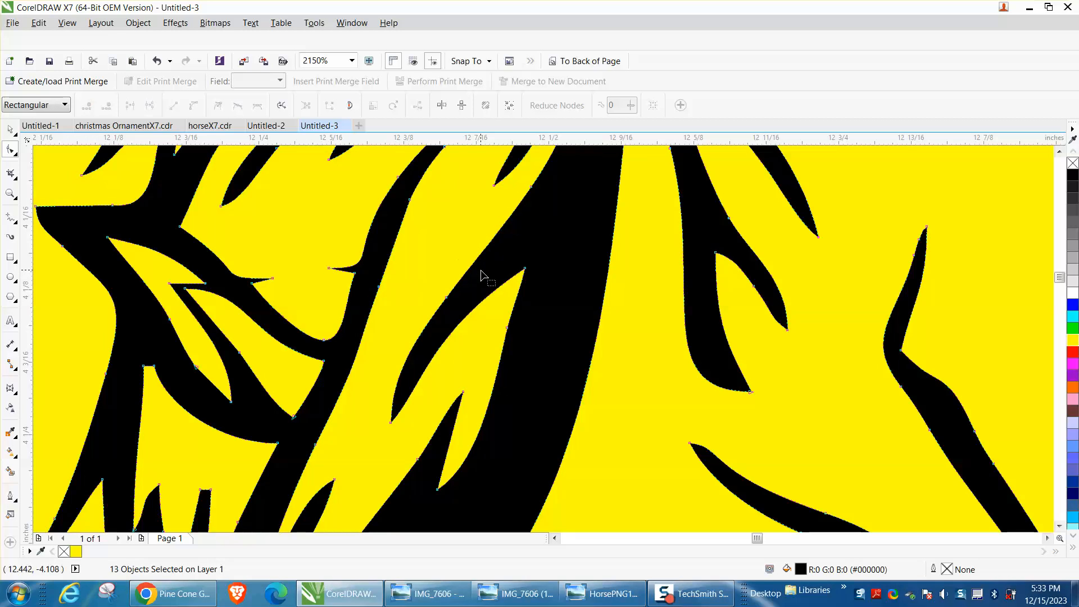
Remove the spur on the mane strand beside the ear by deleting its tip node and reshaping the neighbouring node's curve handle
double_click(329, 269)
double_click(354, 273)
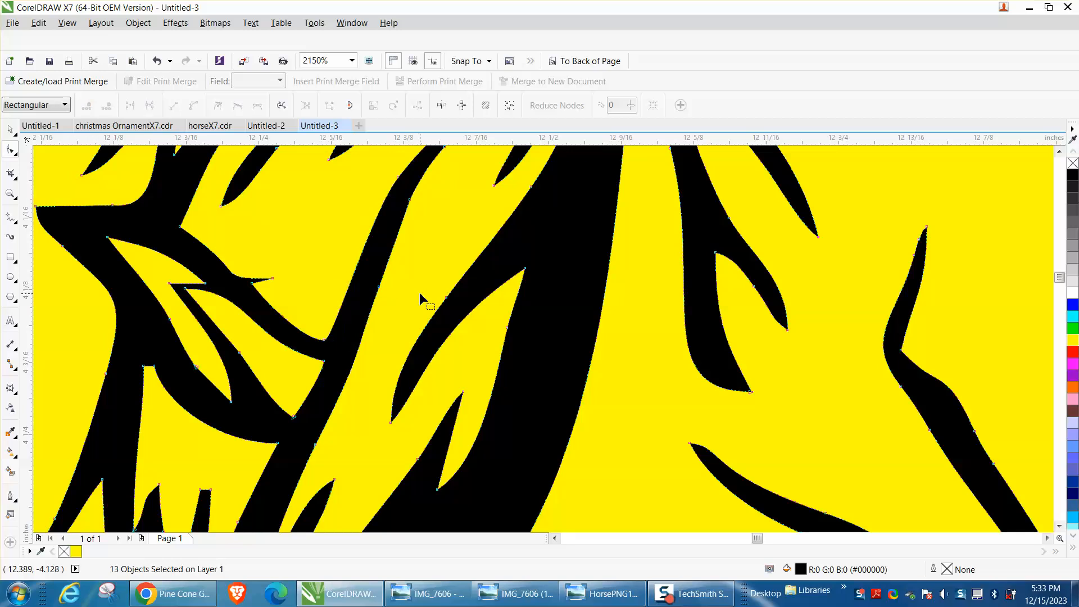
left_click(157, 61)
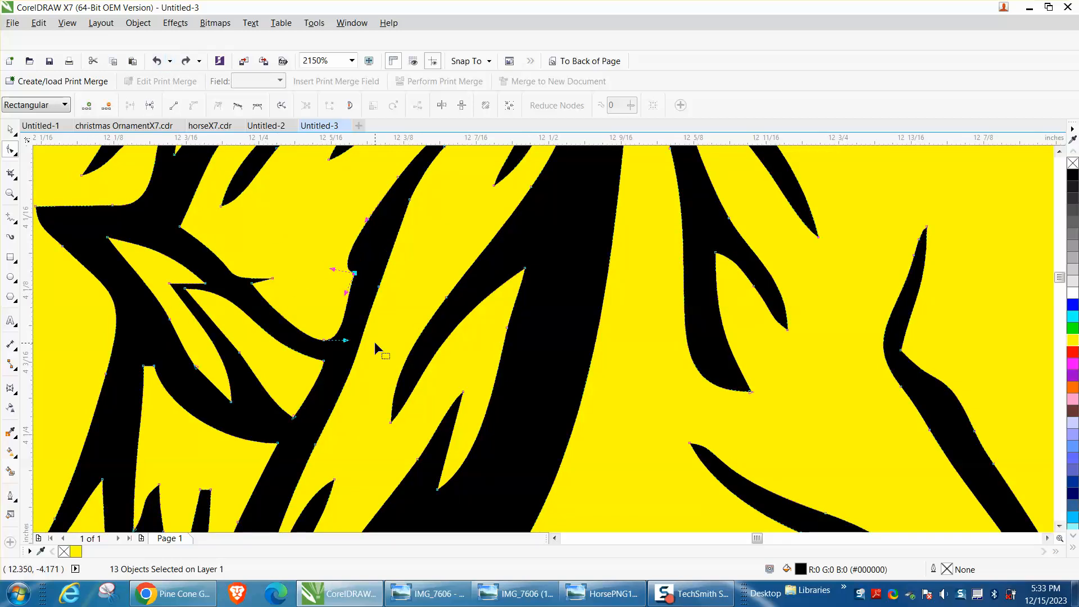
left_click_drag(337, 272, 372, 229)
Delete the two spur nodes on the ear's upper edge and bend the edge into a smooth curve with the lower node's handle
double_click(273, 279)
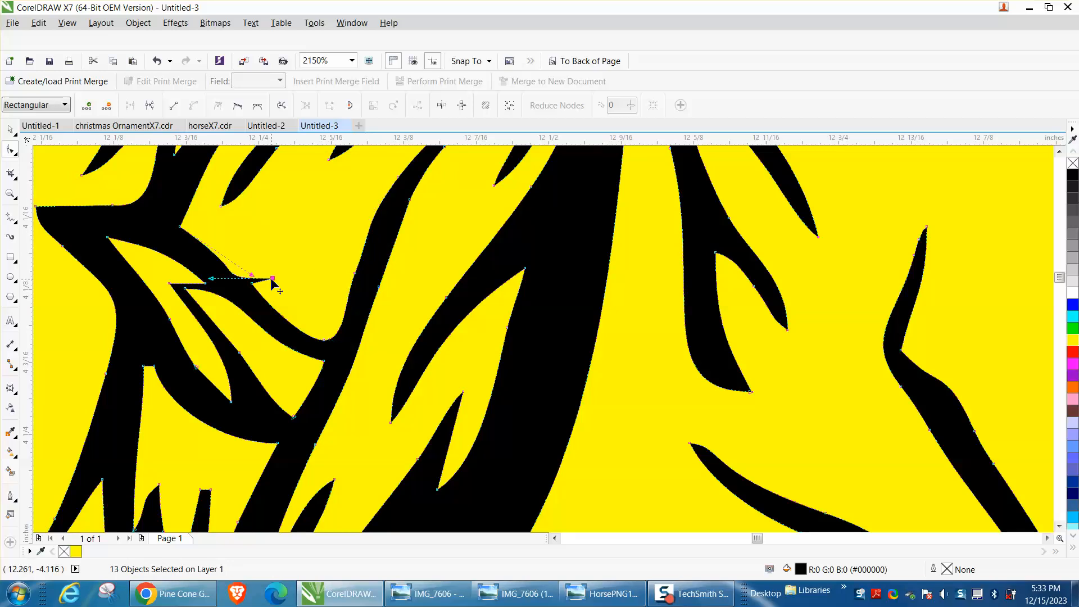
double_click(254, 283)
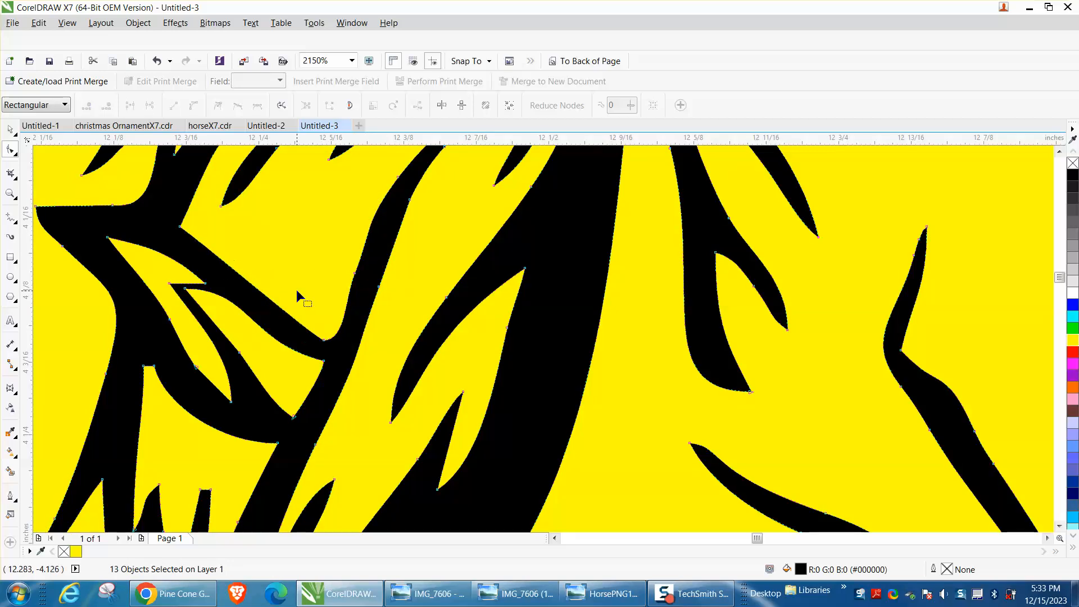
left_click(324, 347)
left_click_drag(318, 340, 287, 333)
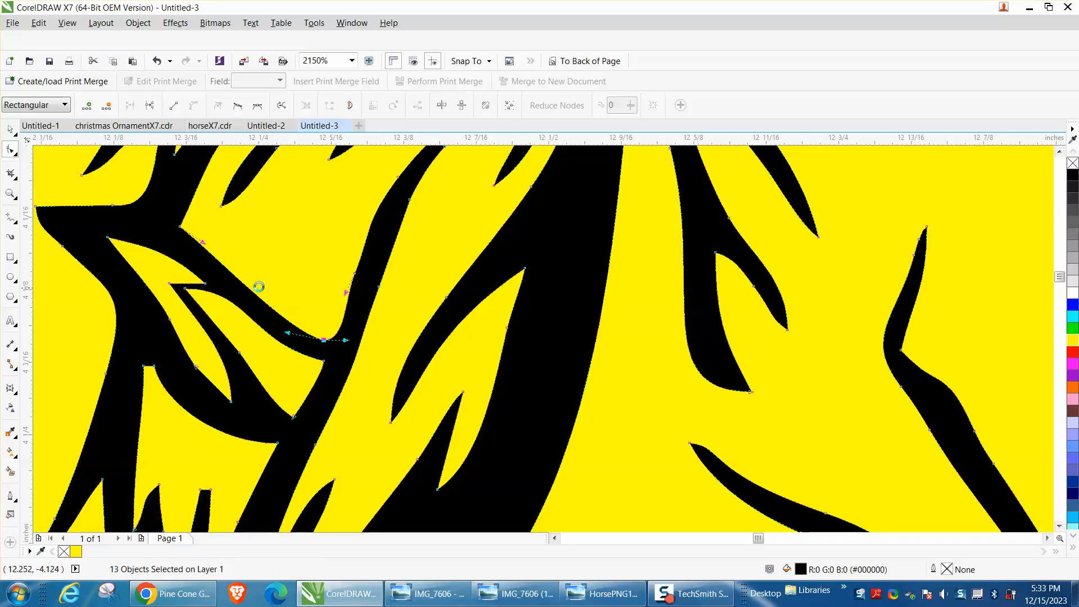
scroll(259, 286, "down", 2)
scroll(340, 326, "down", 5)
key("space")
scroll(331, 259, "down", 2)
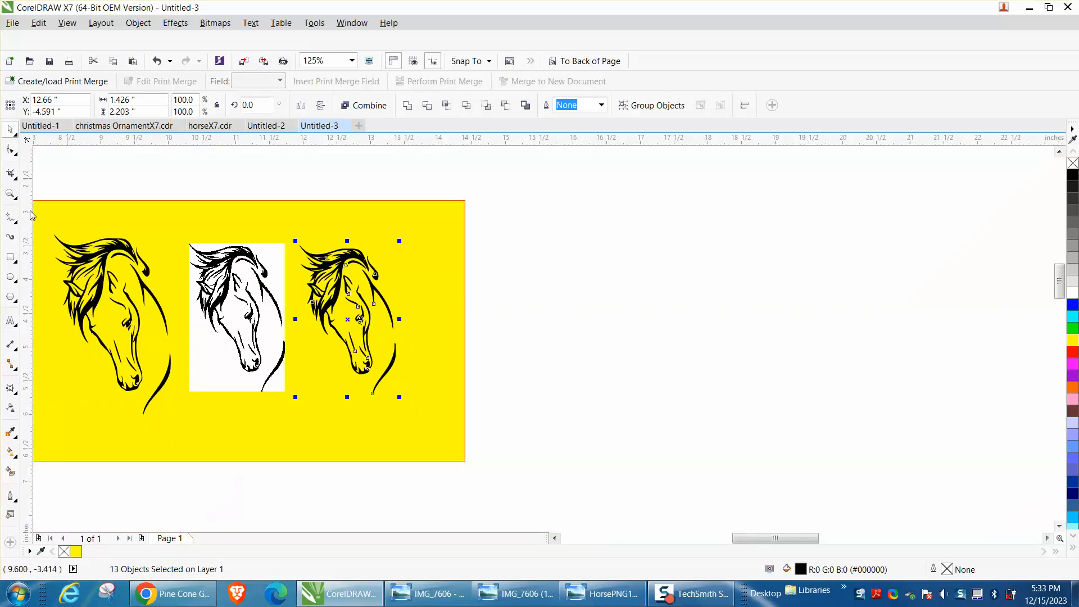
Separate the nostril shape from the muzzle outline by moving its touching tip node slightly away with the Shape tool
left_click(10, 194)
left_click_drag(305, 291, 460, 434)
left_click_drag(439, 287, 586, 422)
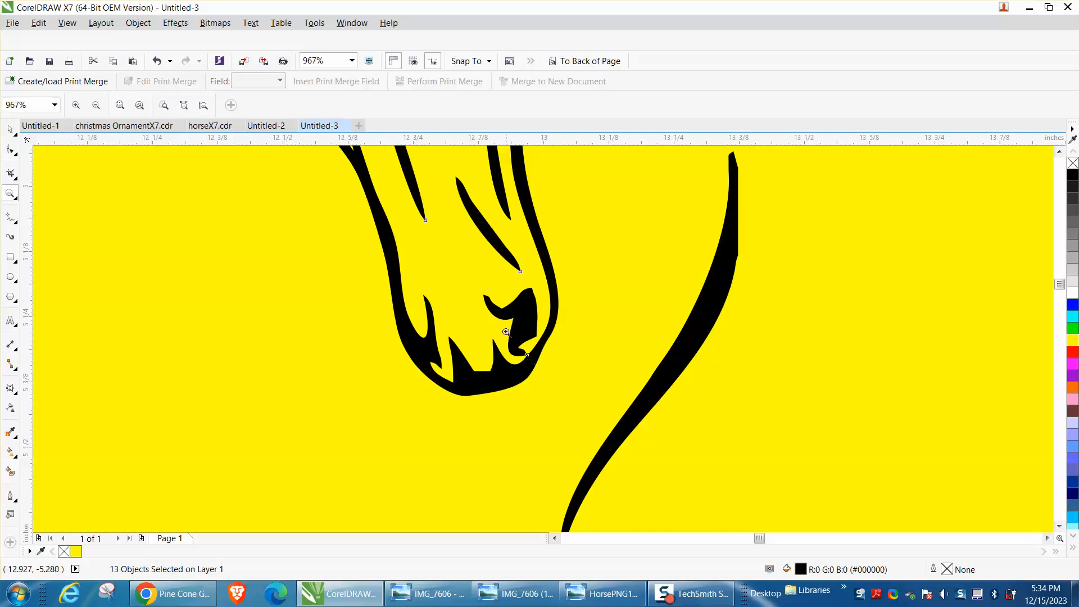
left_click_drag(506, 332, 558, 387)
left_click_drag(495, 298, 523, 323)
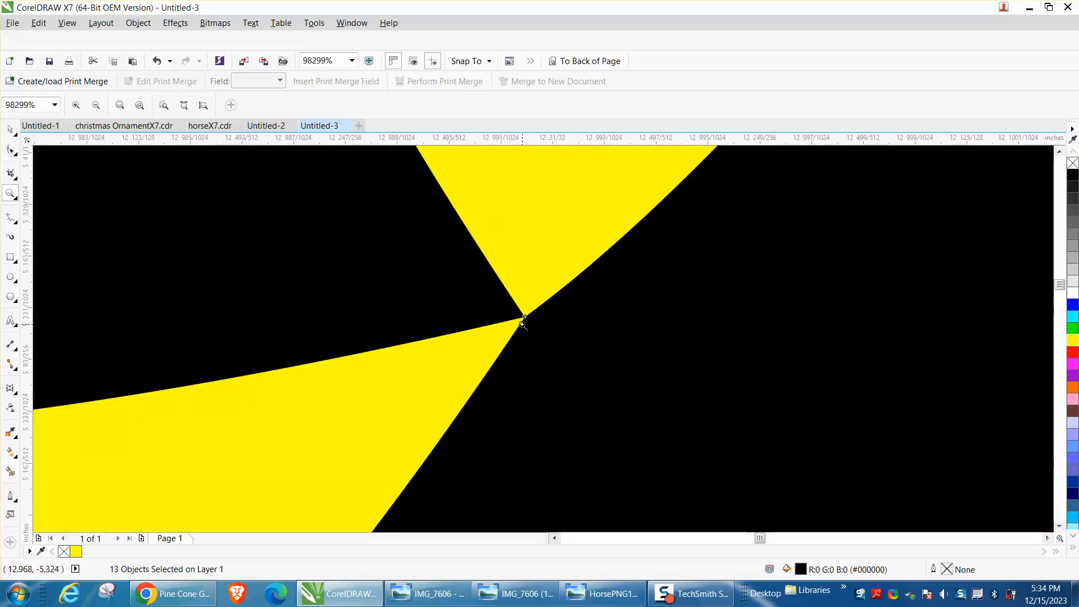
scroll(519, 304, "down", 3)
scroll(517, 290, "down", 6)
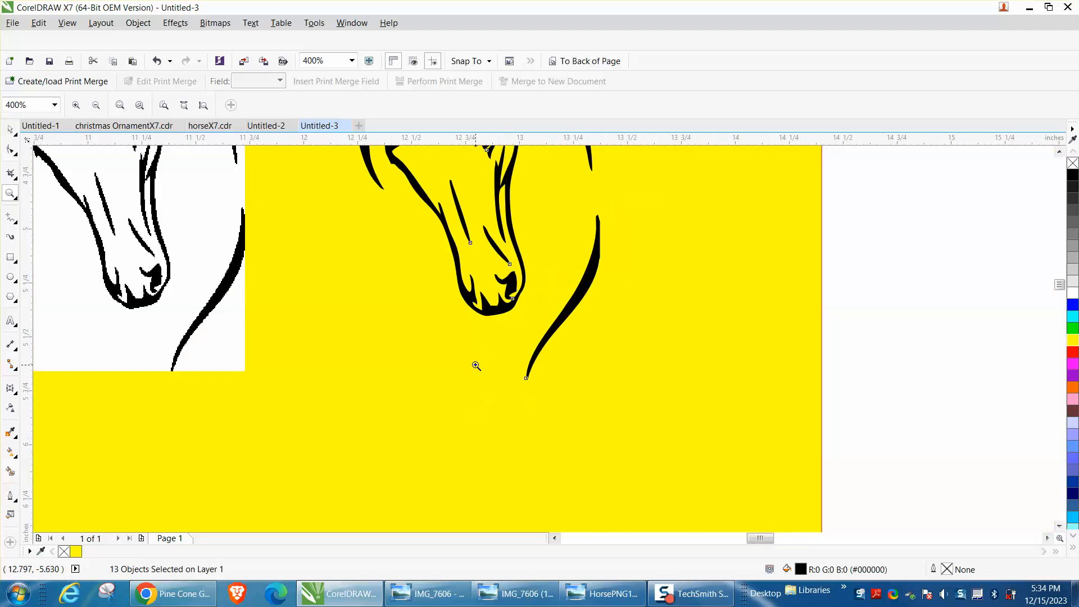
left_click_drag(492, 302, 562, 326)
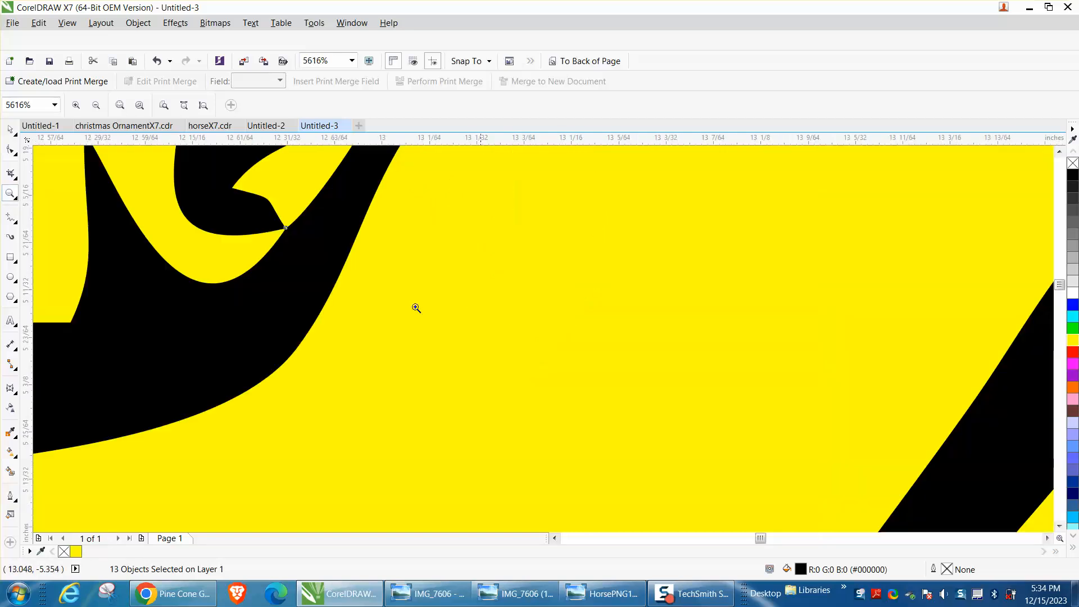
left_click(11, 151)
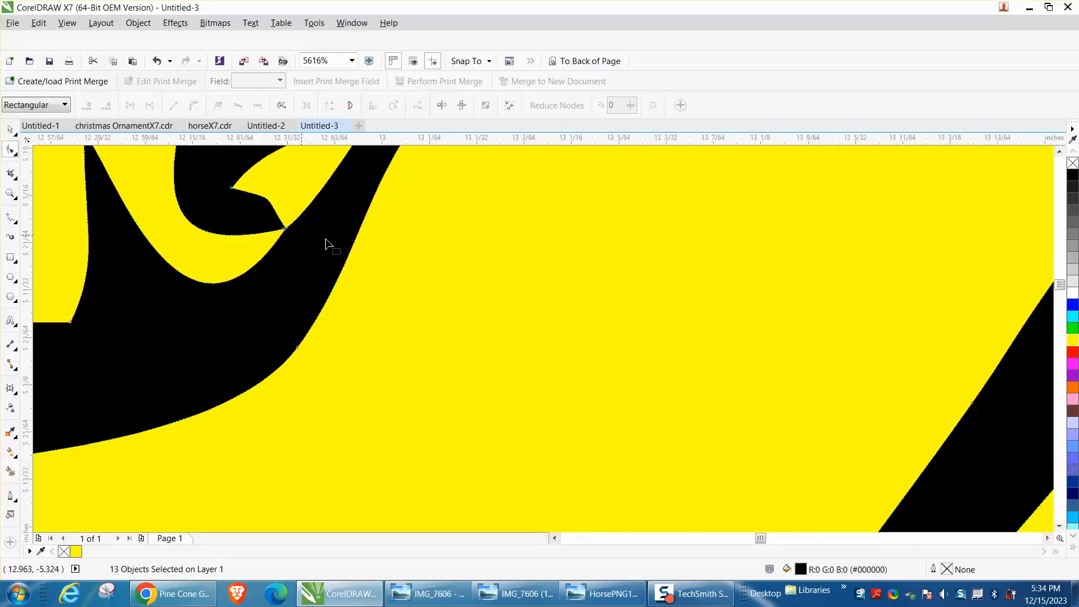
left_click(10, 194)
left_click_drag(251, 206, 376, 282)
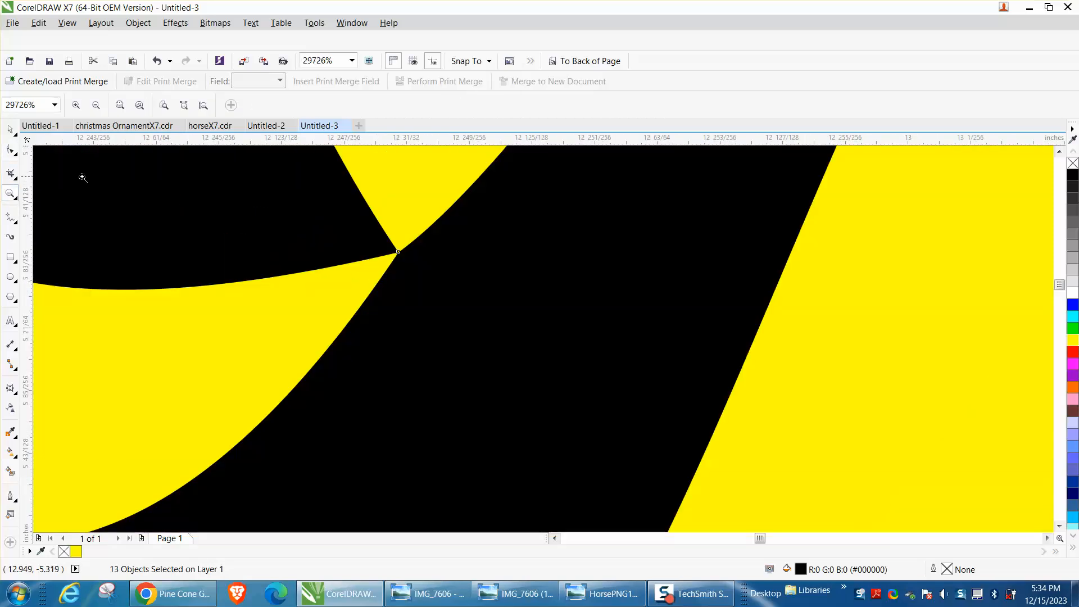
left_click(10, 151)
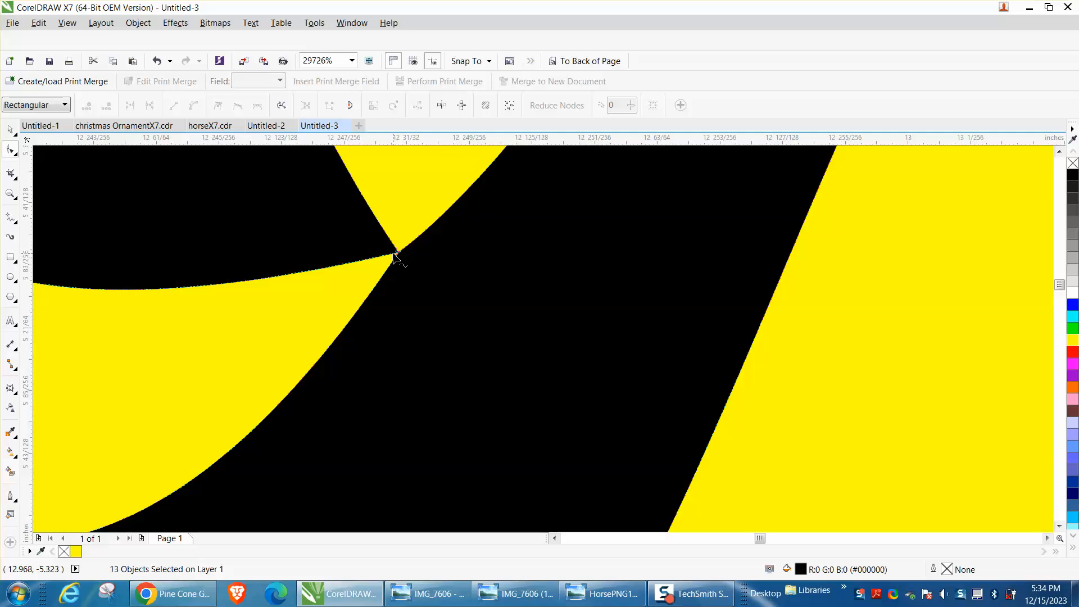
left_click_drag(396, 251, 384, 247)
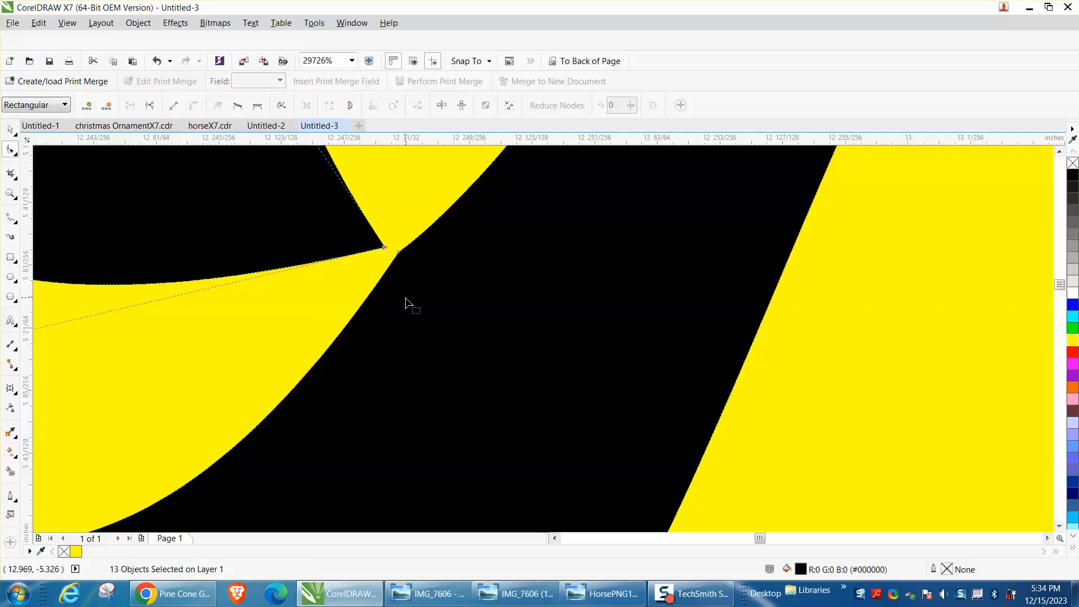
Set the Smooth tool's nib size to 0.01 inches for detailed work around the nostril tip
scroll(406, 298, "down", 4)
key("z")
left_click_drag(325, 260, 447, 335)
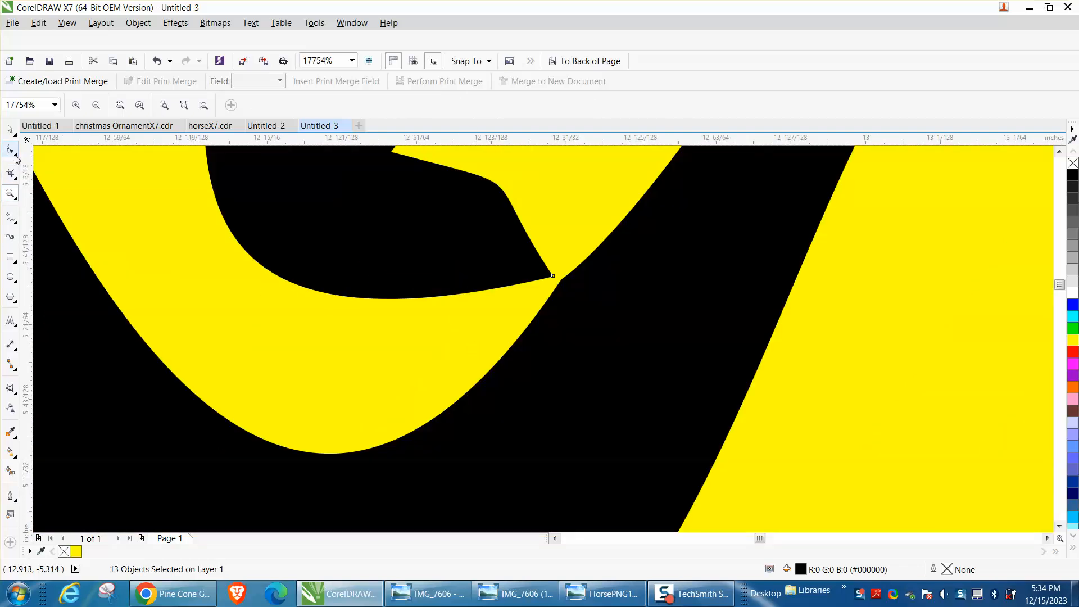
left_click(16, 159)
left_click(45, 164)
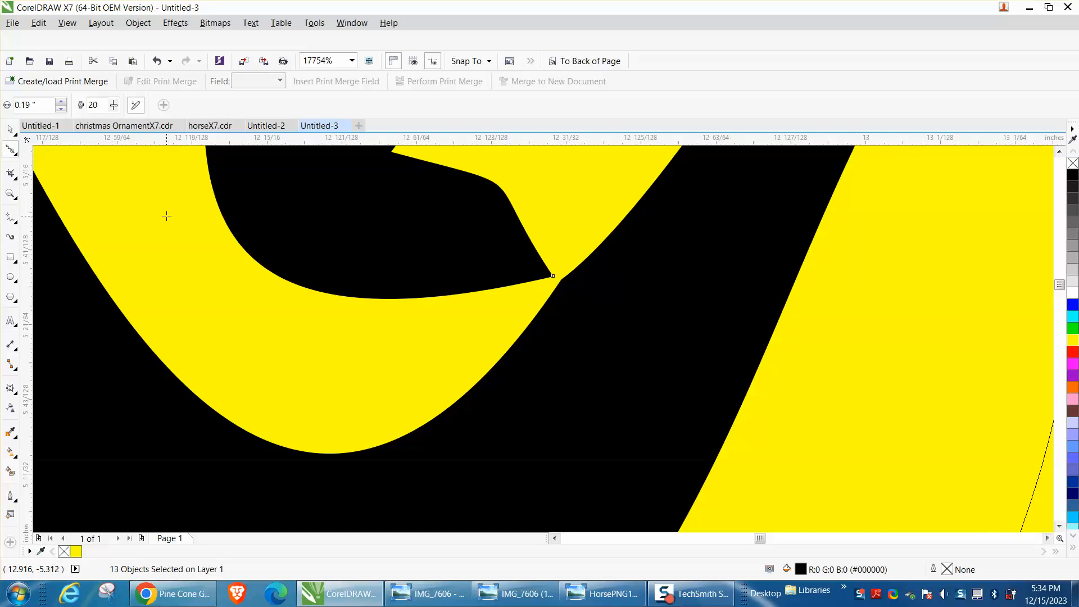
scroll(294, 313, "down", 2)
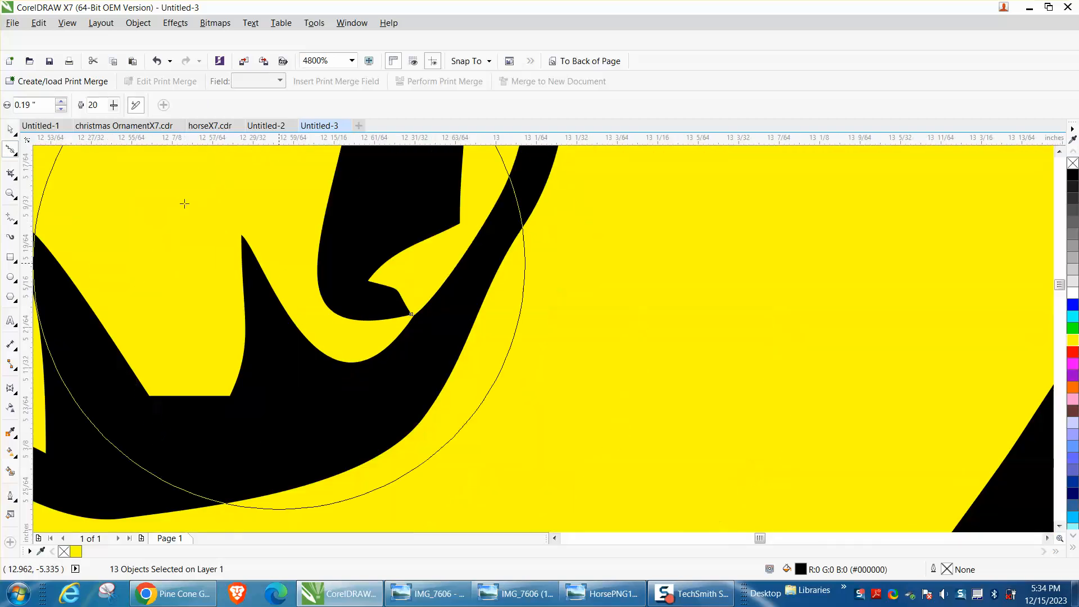
left_click_drag(40, 106, 2, 106)
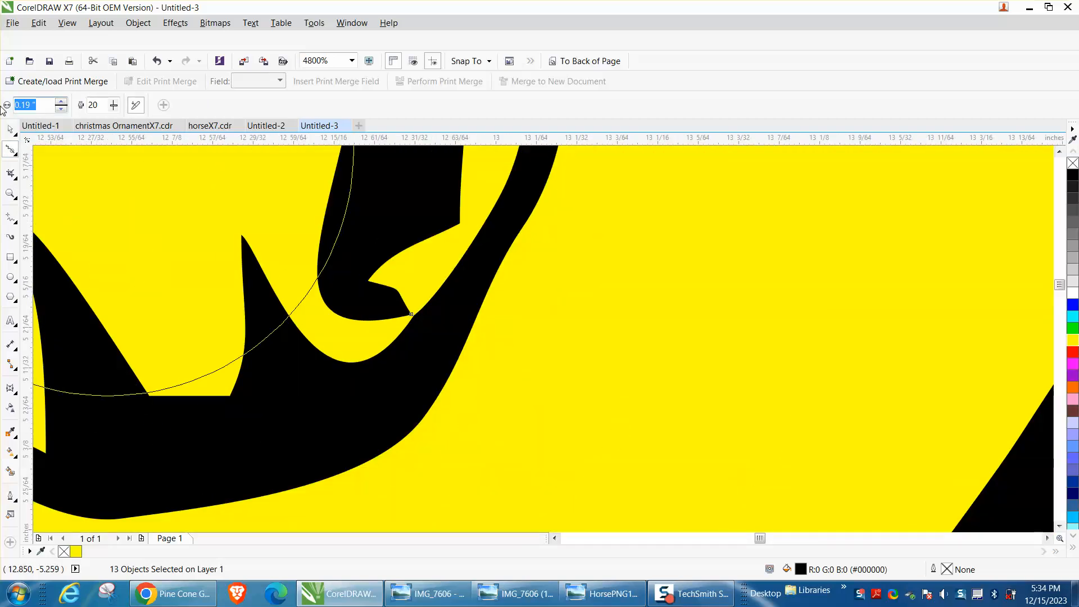
key("BackSpace")
type(".01")
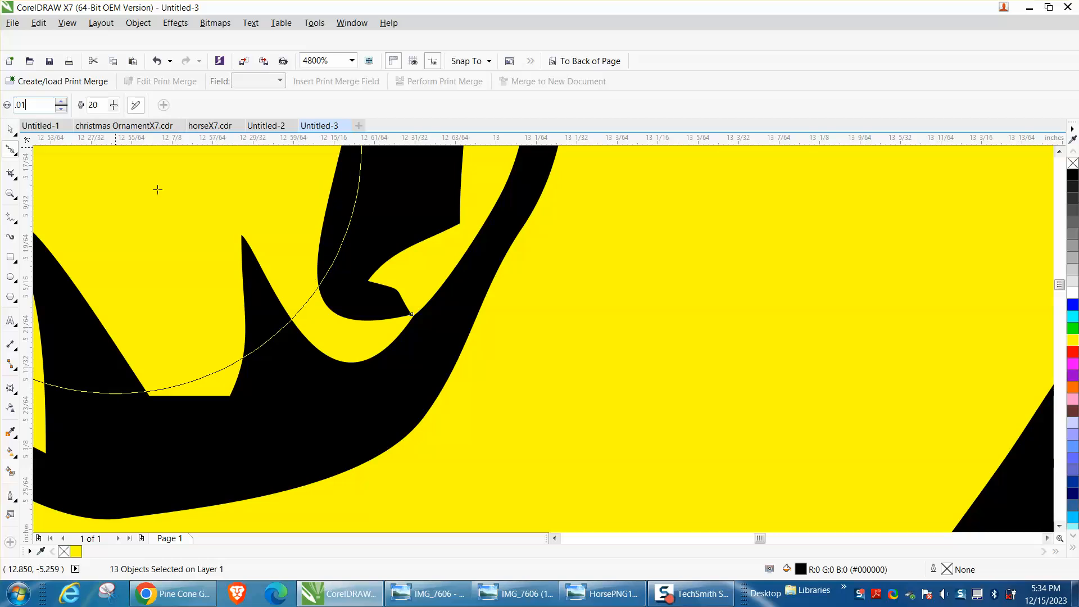
key("Return")
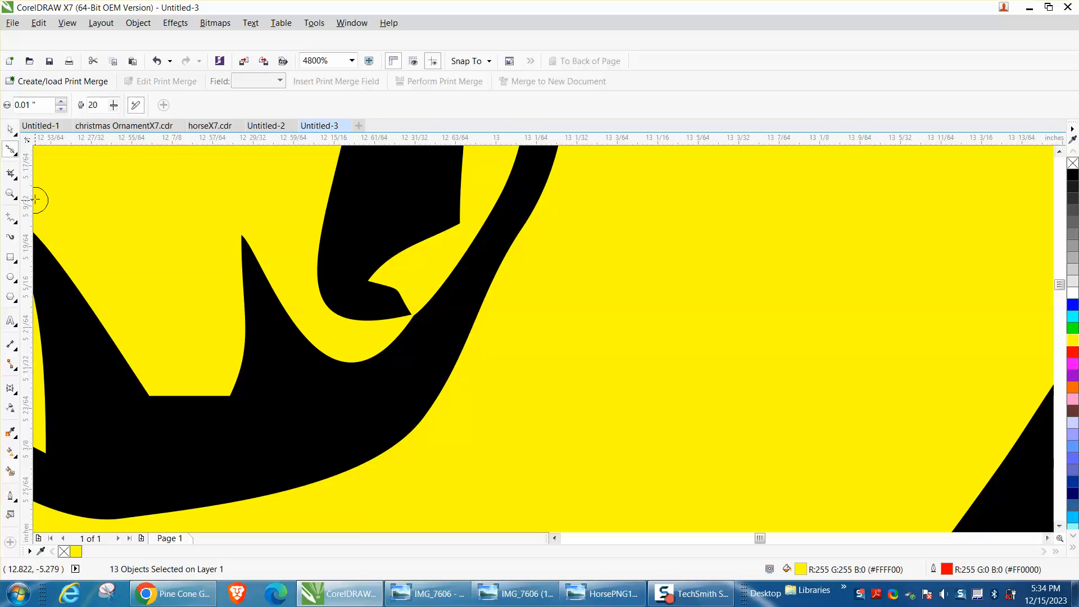
Round off the nostril shape's pointed tip and the adjacent corner of the muzzle outline with the Smooth tool
left_click(10, 193)
left_click_drag(377, 286, 513, 380)
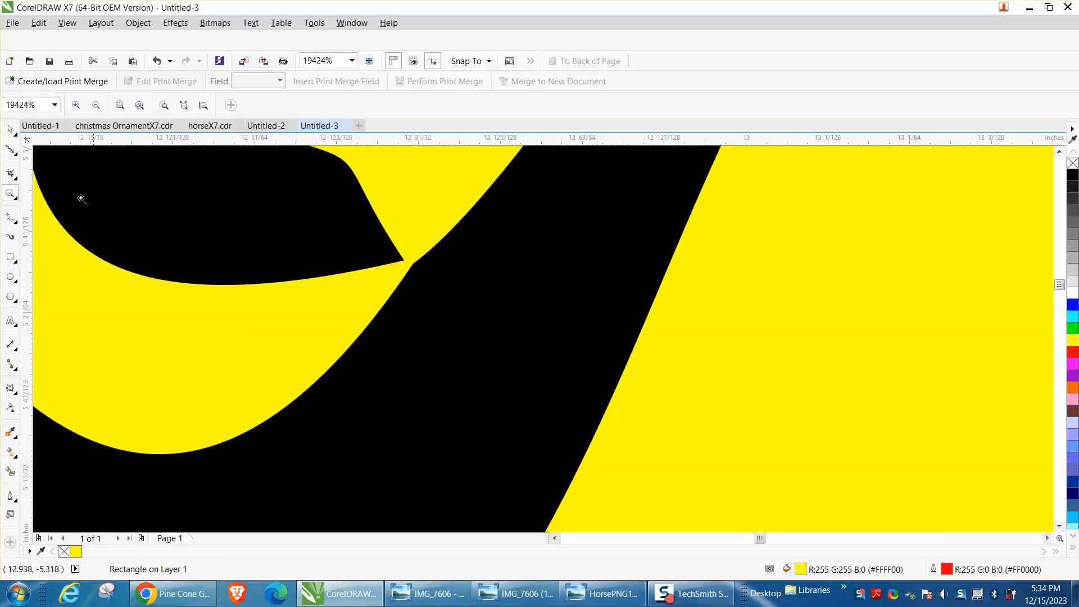
left_click(15, 156)
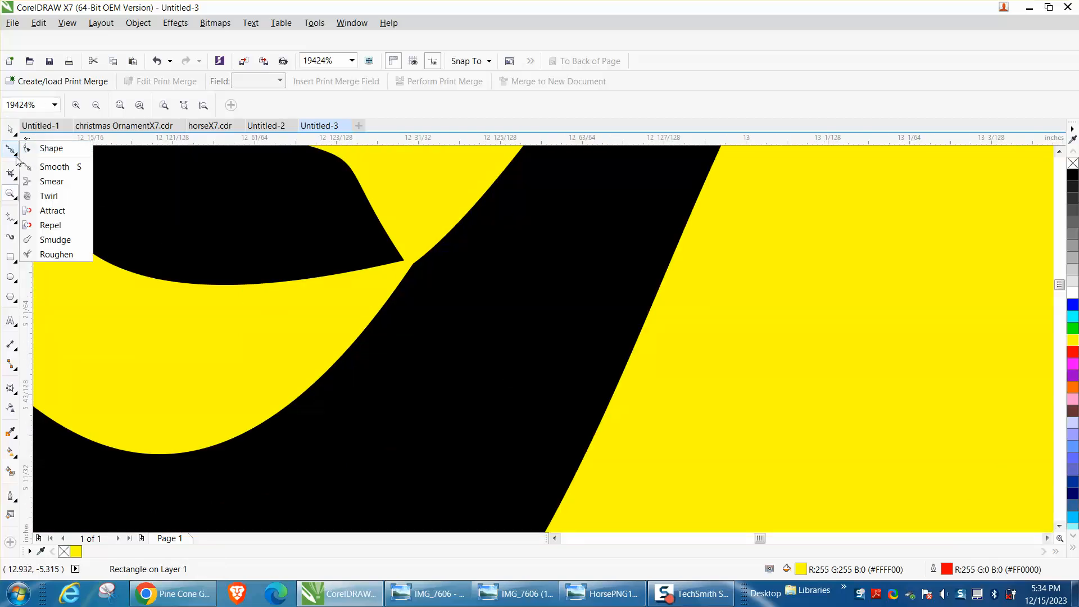
left_click(54, 164)
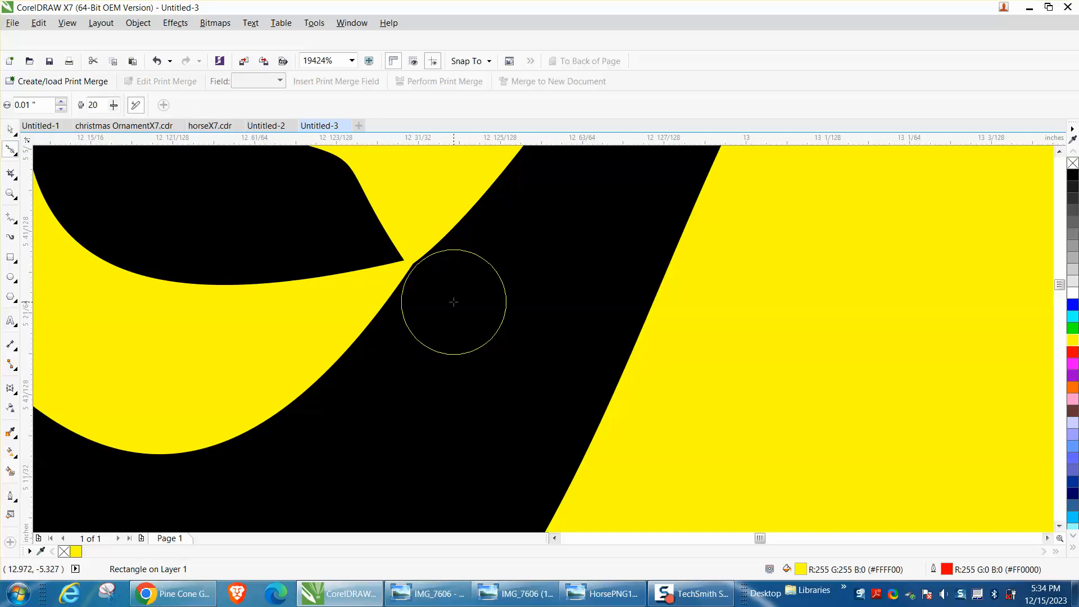
left_click(403, 260)
mouse_move(402, 260)
left_mouse_down()
mouse_move(388, 270)
mouse_move(385, 251)
mouse_move(372, 272)
mouse_move(419, 272)
left_mouse_up()
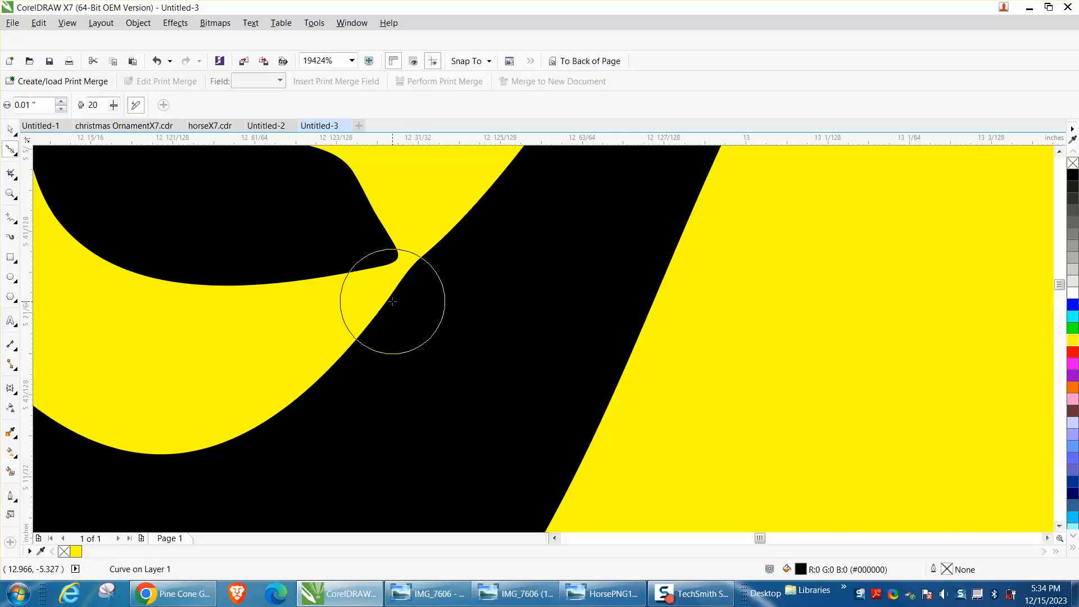
Select all parts of the cleaned-up horse trace beside the bitmap and group them
scroll(380, 325, "down", 1)
scroll(384, 326, "down", 6)
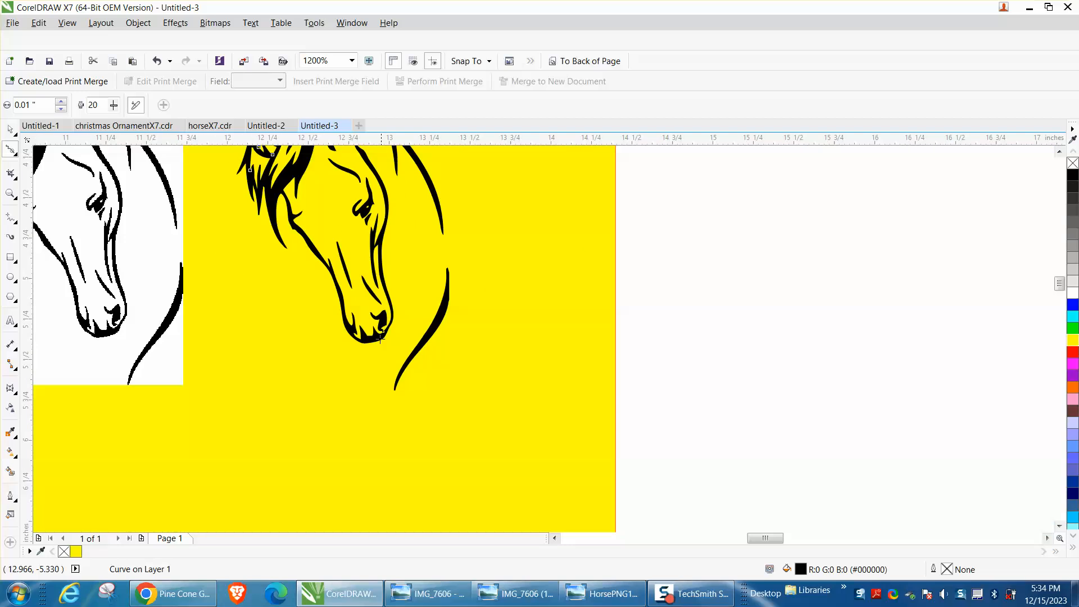
left_click(13, 132)
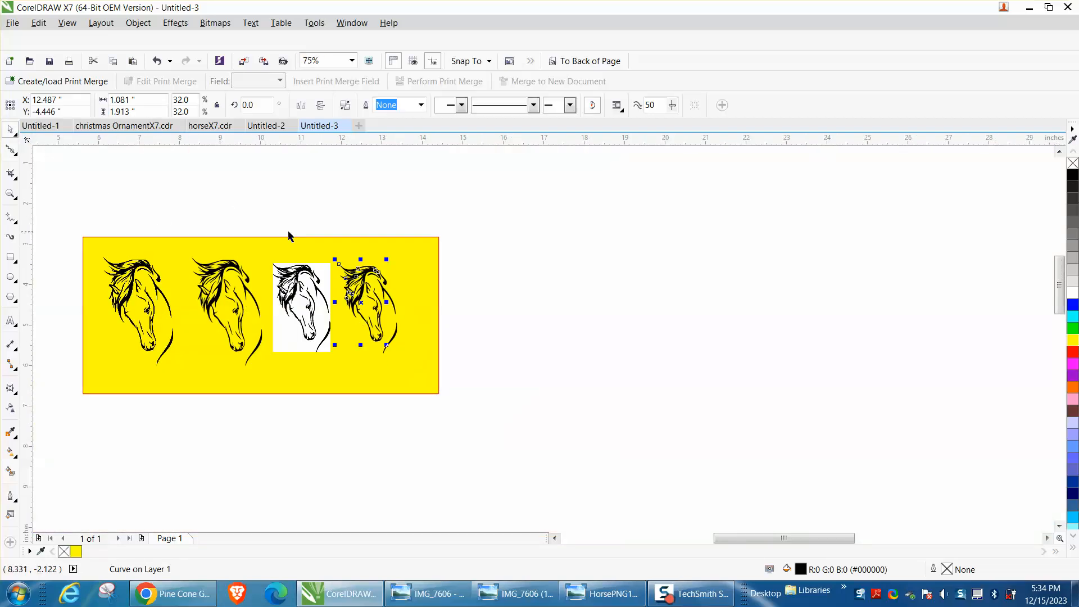
left_click_drag(330, 237, 419, 392)
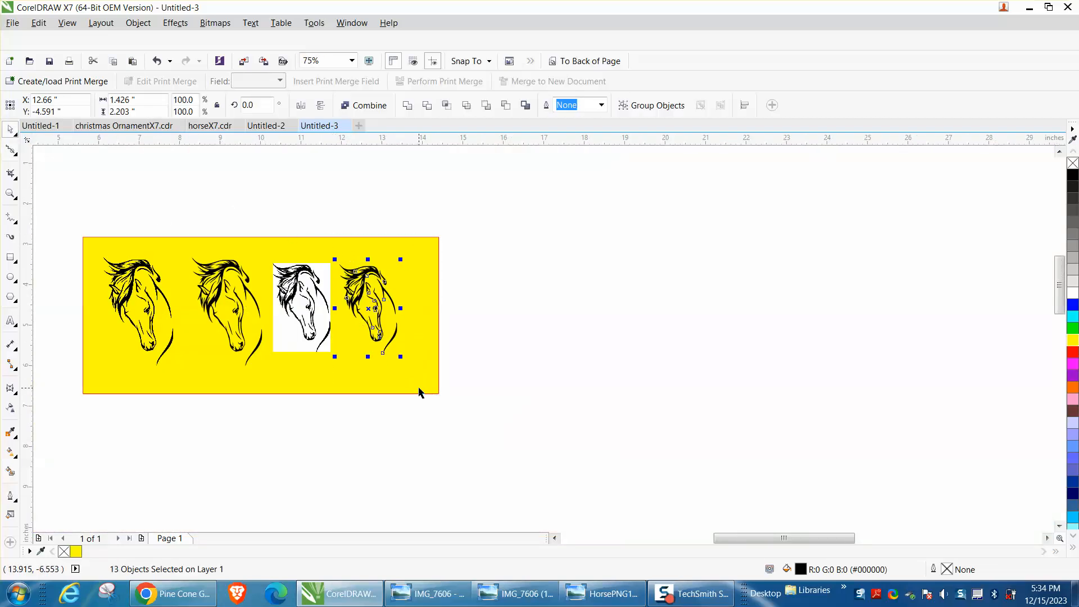
key("ctrl+g")
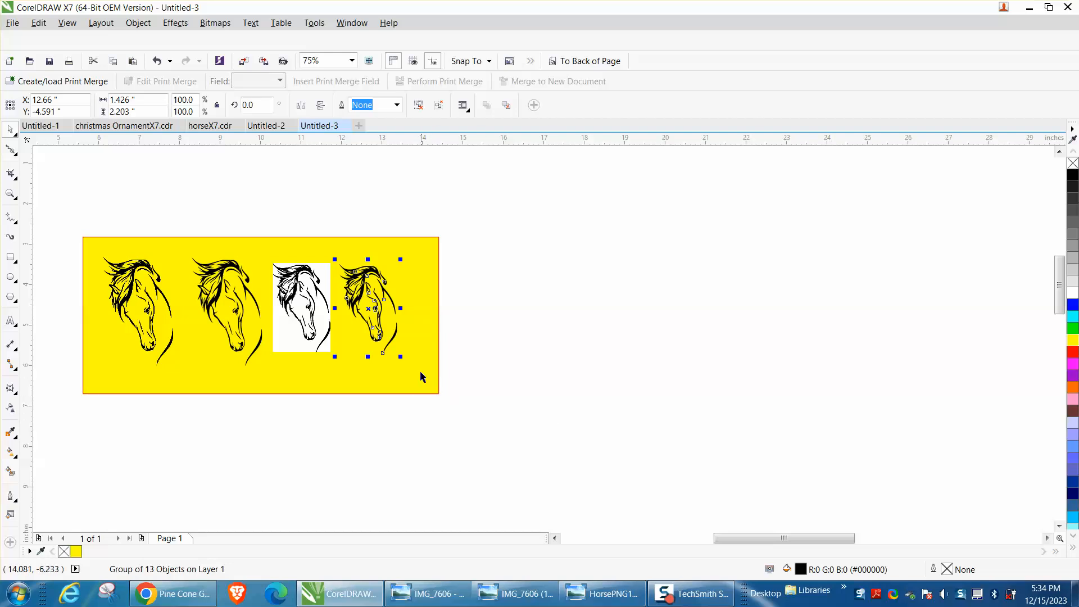
Move the grouped horse trace off the yellow rectangle onto the empty page and enlarge it proportionally to about 5.5 inches wide
left_click_drag(380, 311, 568, 272)
left_click_drag(592, 320, 876, 532)
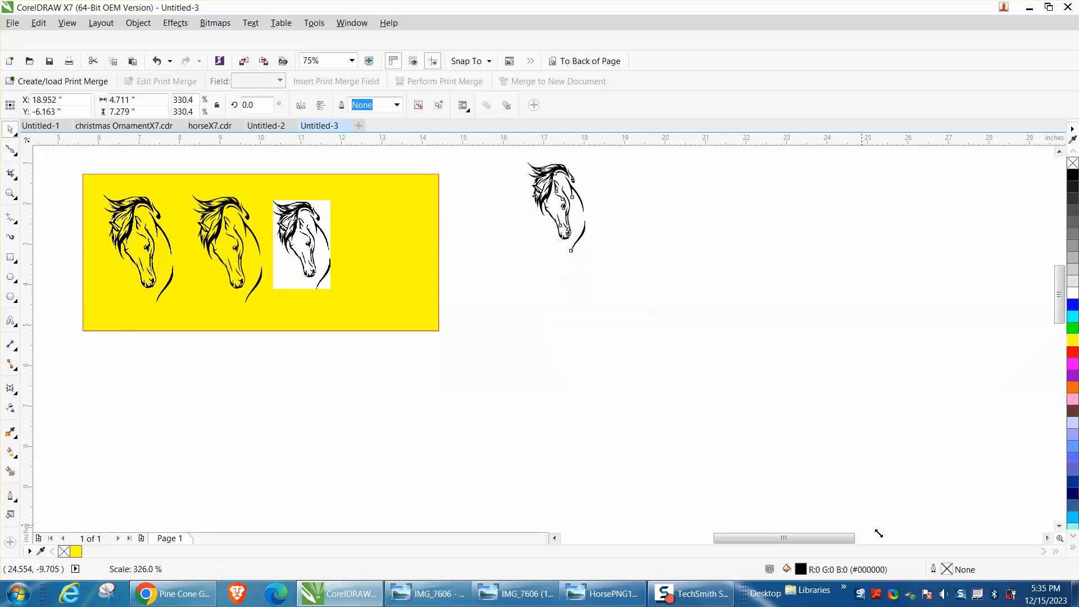
left_click(778, 259)
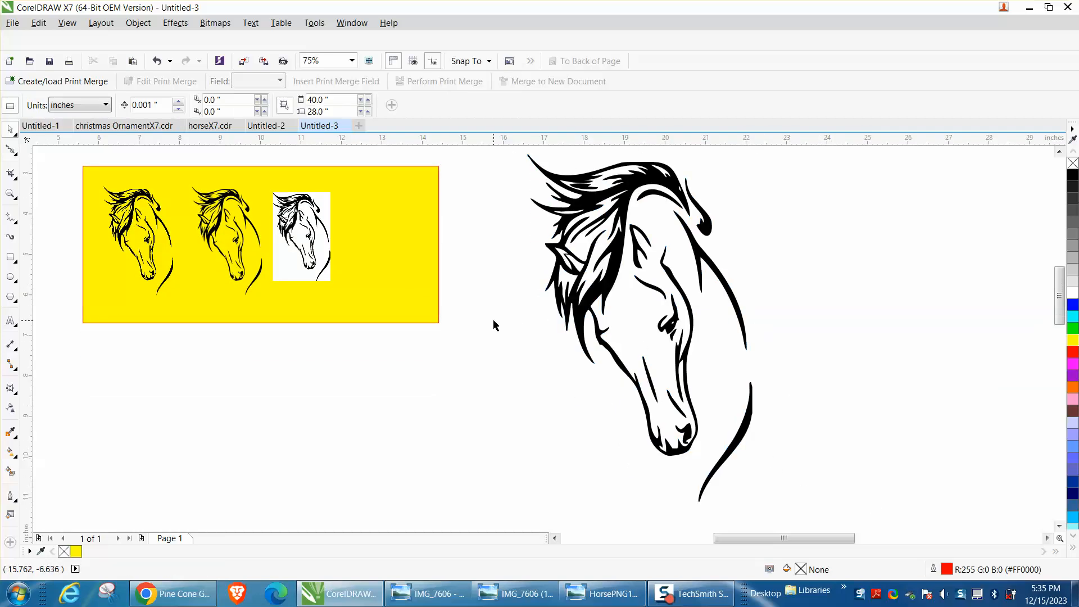
Compare the bitmap horse's edges around the ear and mane with the curves of the enlarged vector horse
left_click(10, 193)
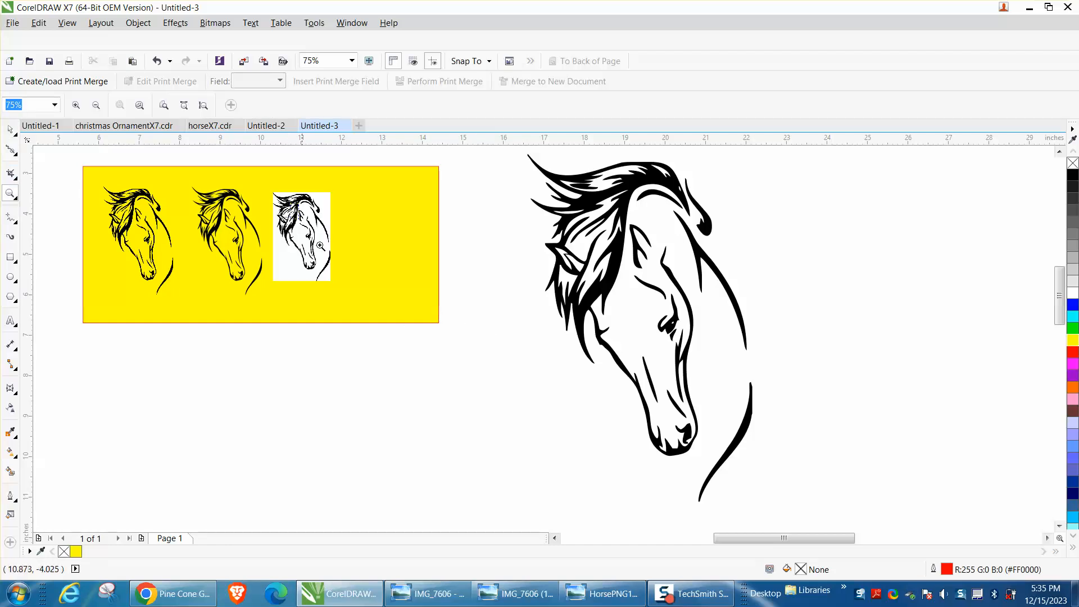
left_click_drag(290, 203, 362, 280)
left_click_drag(306, 202, 396, 262)
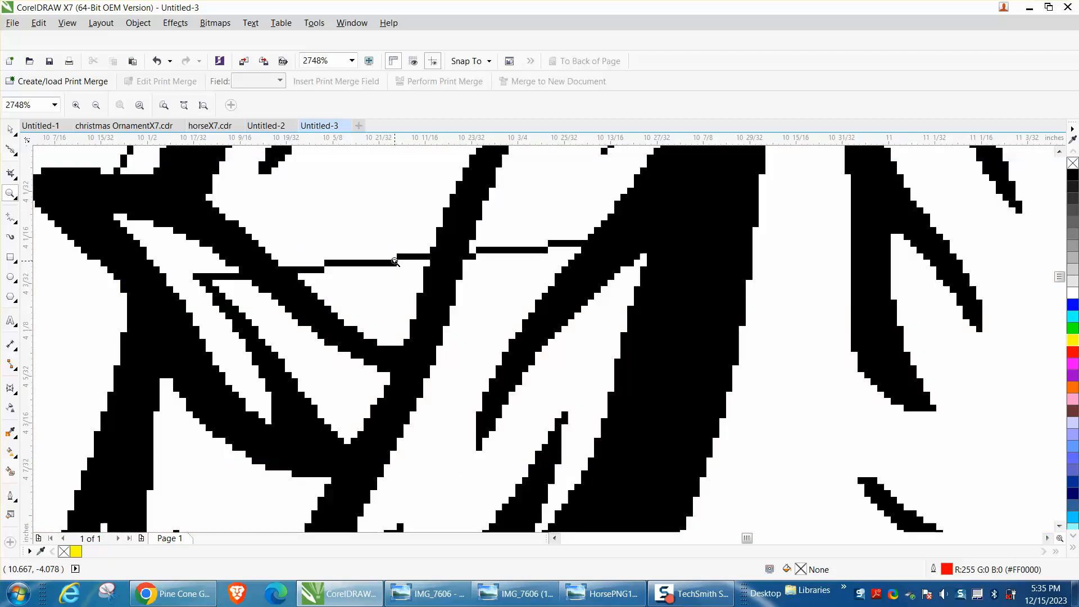
scroll(394, 261, "down", 4)
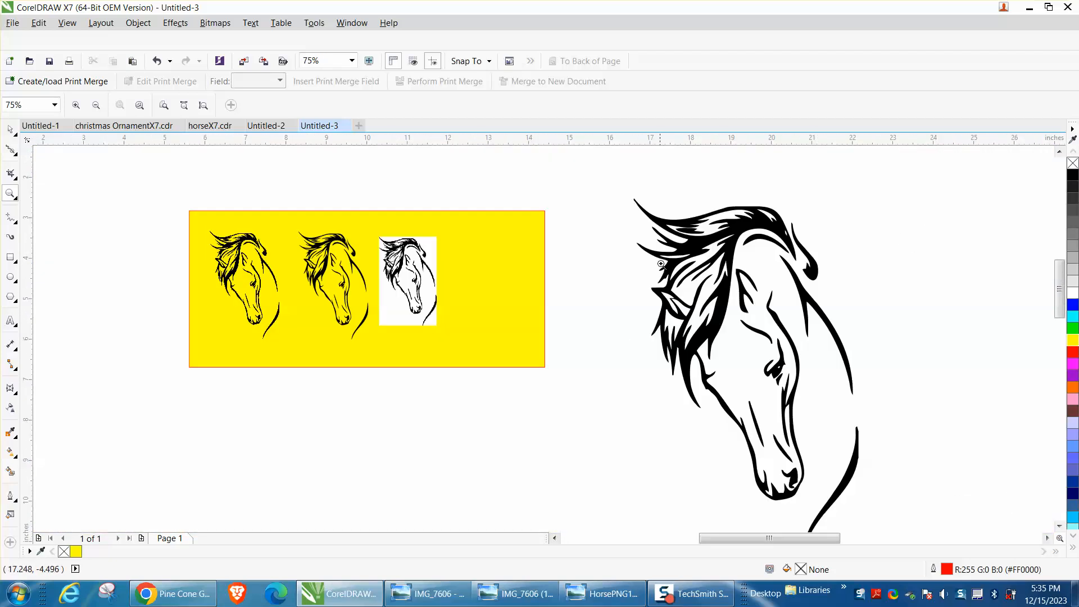
left_click_drag(661, 264, 889, 437)
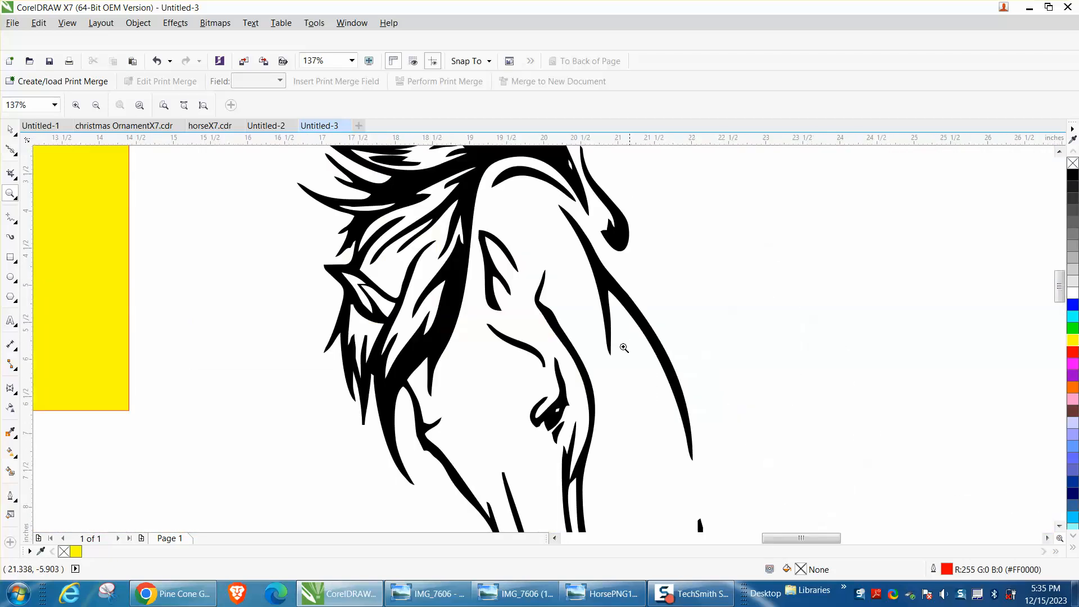
scroll(588, 341, "down", 3)
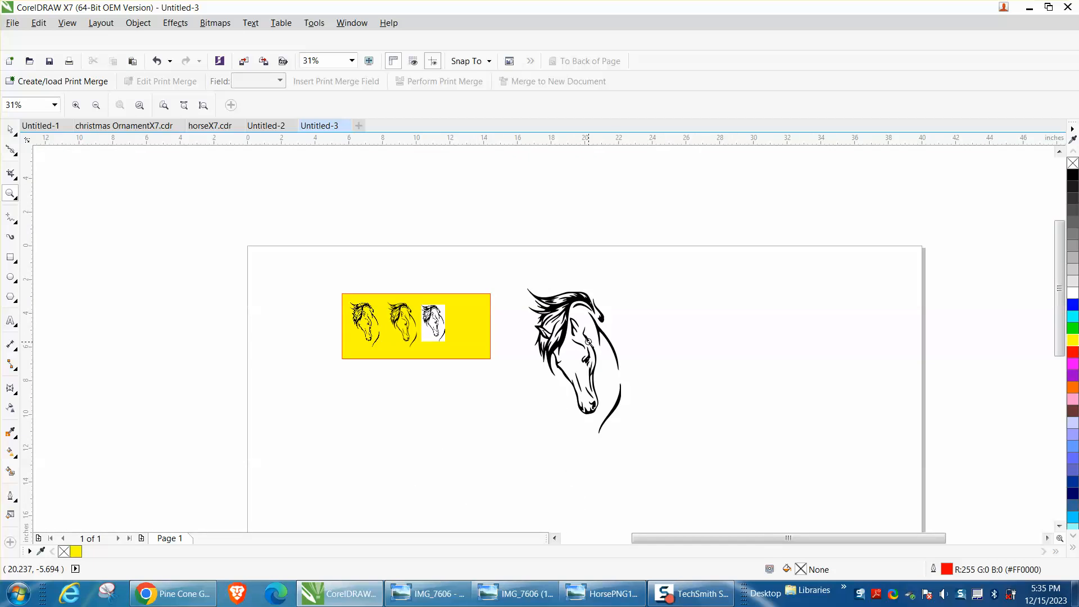